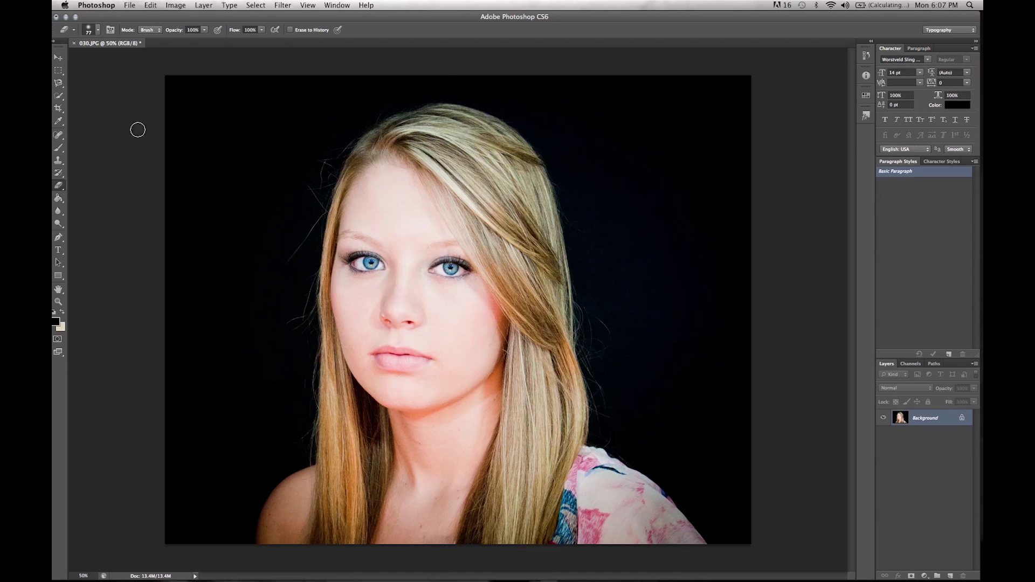
Step: Choose the Quick Selection tool to brush selections onto the portrait
{"action": "left_click", "coordinate": [59, 95]}
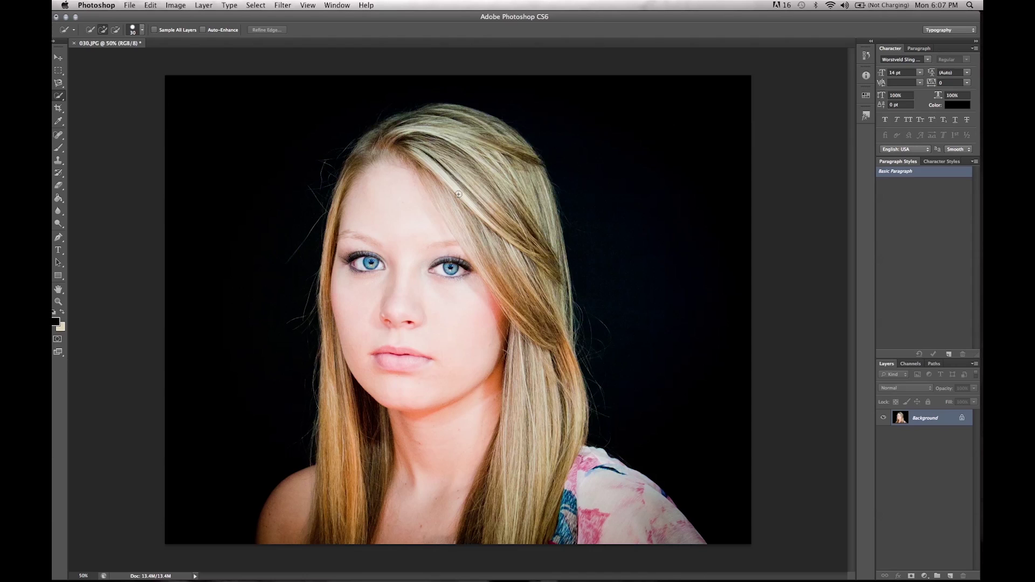
Step: Place the abstract image over the portrait and scale it to about 134% to fill the canvas
{"action": "left_click_drag", "start_coordinate": [517, 18], "coordinate": [510, 245]}
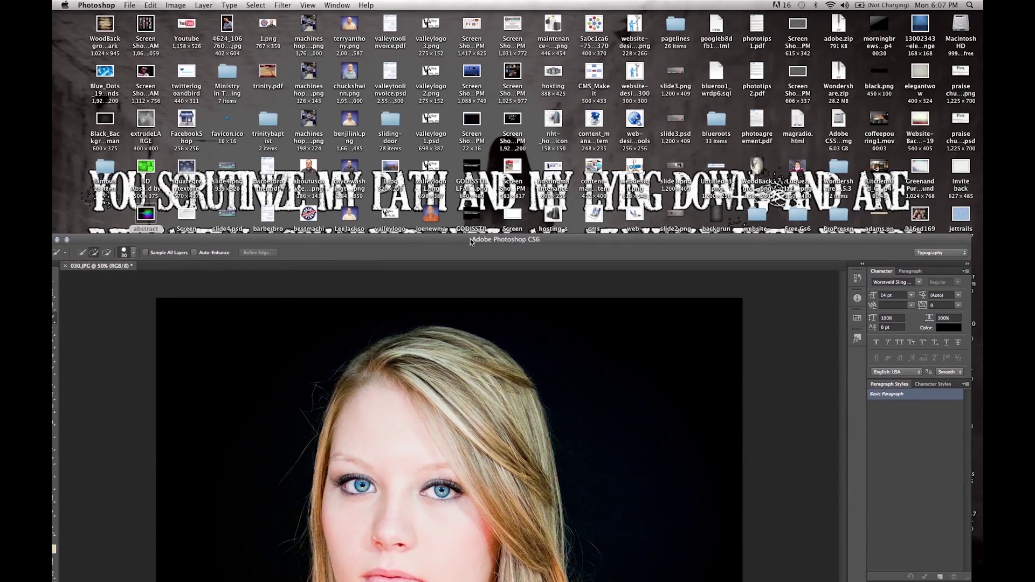
{"action": "left_click_drag", "start_coordinate": [150, 219], "coordinate": [255, 371]}
{"action": "left_click_drag", "start_coordinate": [477, 240], "coordinate": [479, 17]}
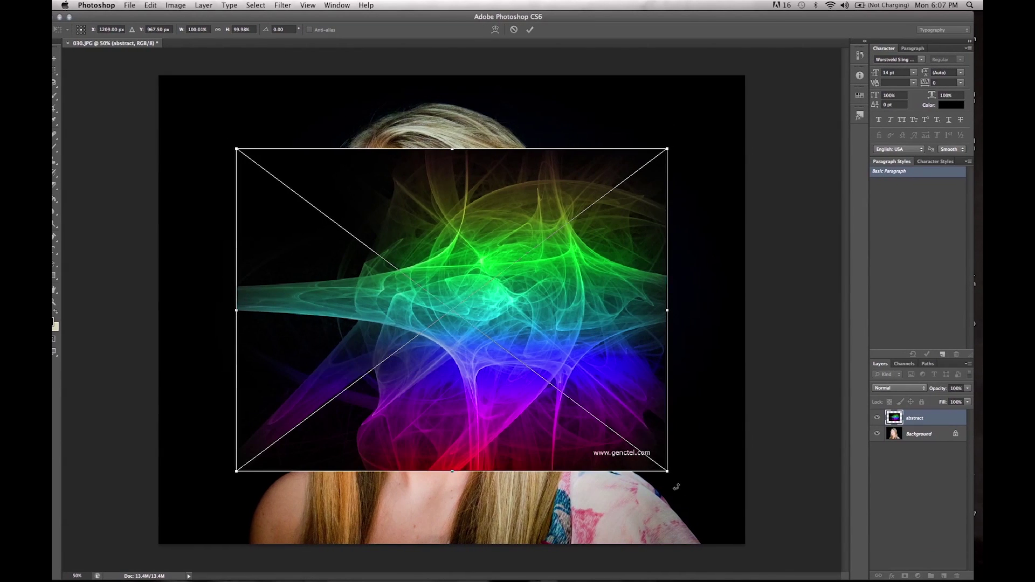
{"action": "left_click_drag", "start_coordinate": [667, 472], "coordinate": [812, 581]}
{"action": "left_click_drag", "start_coordinate": [235, 150], "coordinate": [111, 79]}
{"action": "key", "text": "Return"}
{"action": "key", "text": "w"}
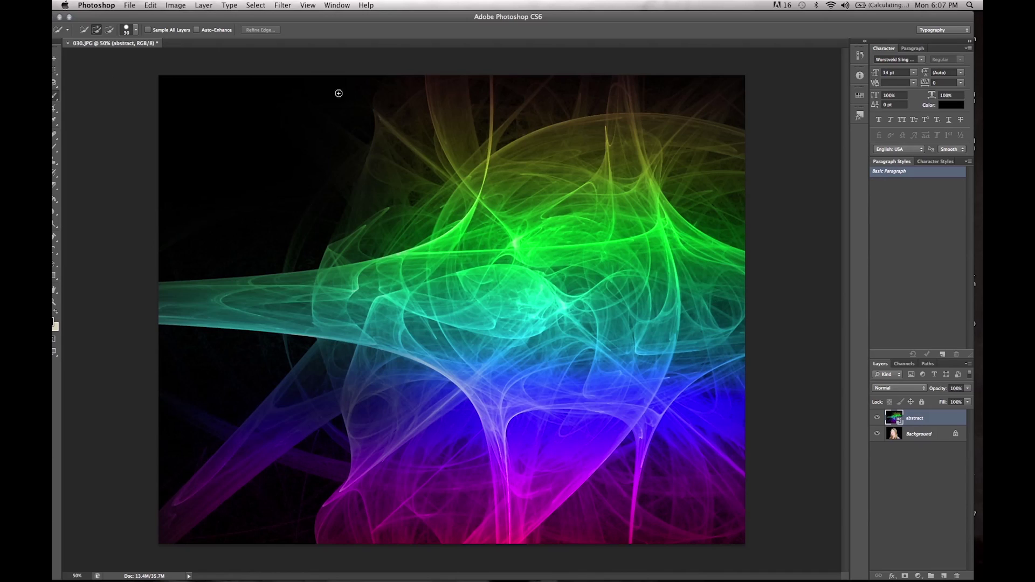
Step: Duplicate the Background layer, delete the original, and move Background copy above the abstract layer
{"action": "left_click", "coordinate": [911, 436]}
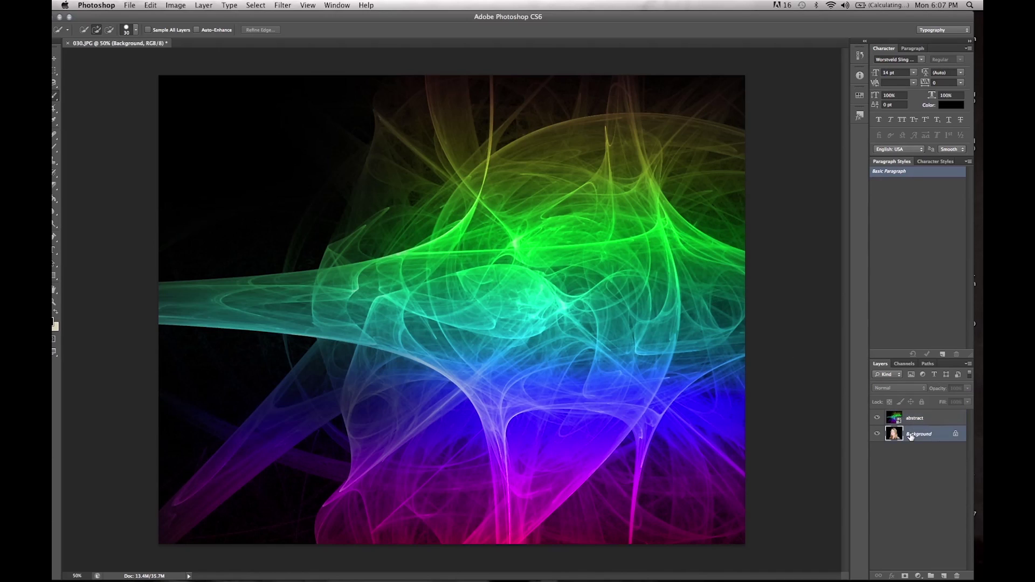
{"action": "left_click_drag", "start_coordinate": [544, 21], "coordinate": [551, 20]}
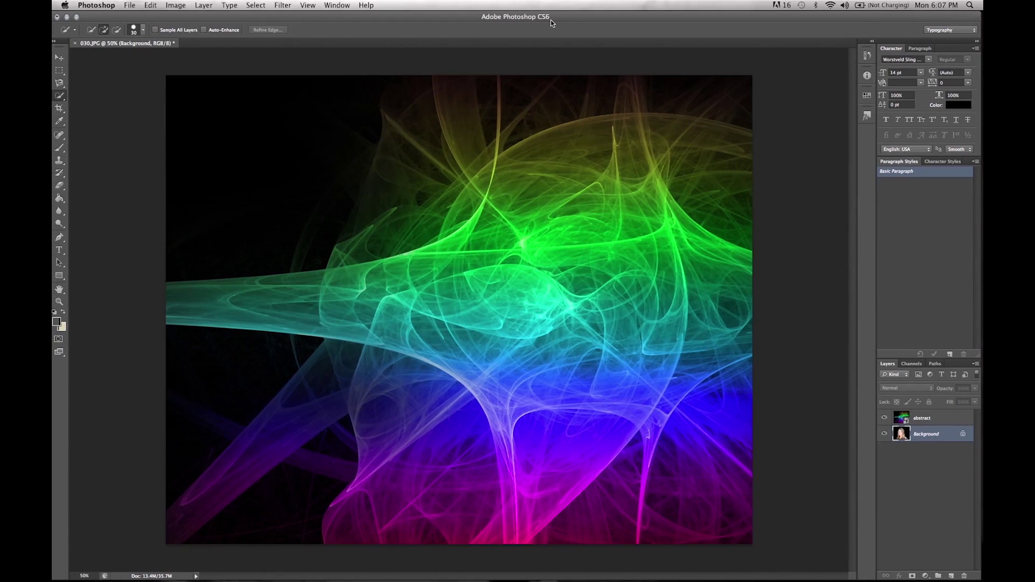
{"action": "right_click", "coordinate": [939, 437]}
{"action": "left_click", "coordinate": [906, 454]}
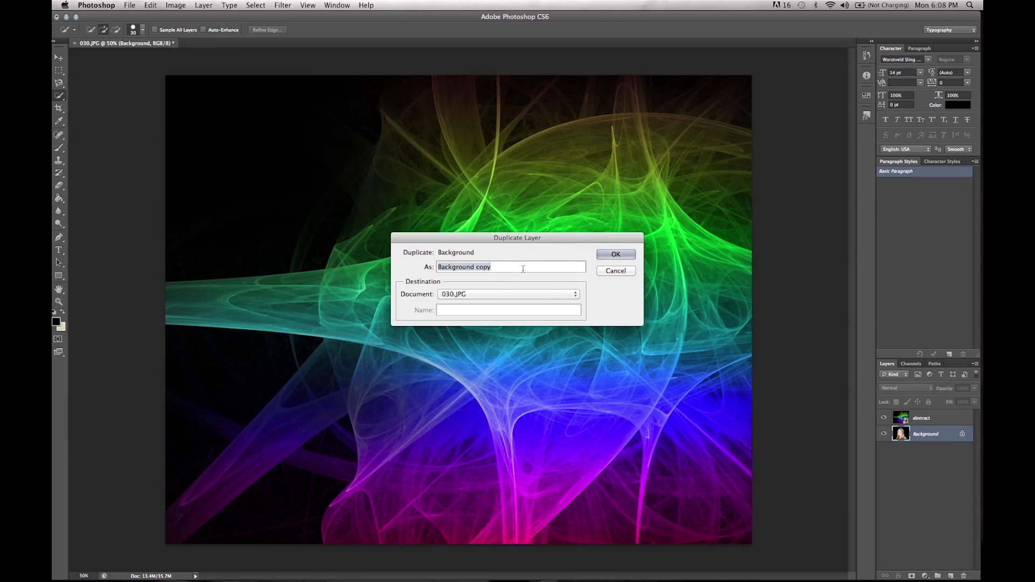
{"action": "left_click", "coordinate": [611, 253]}
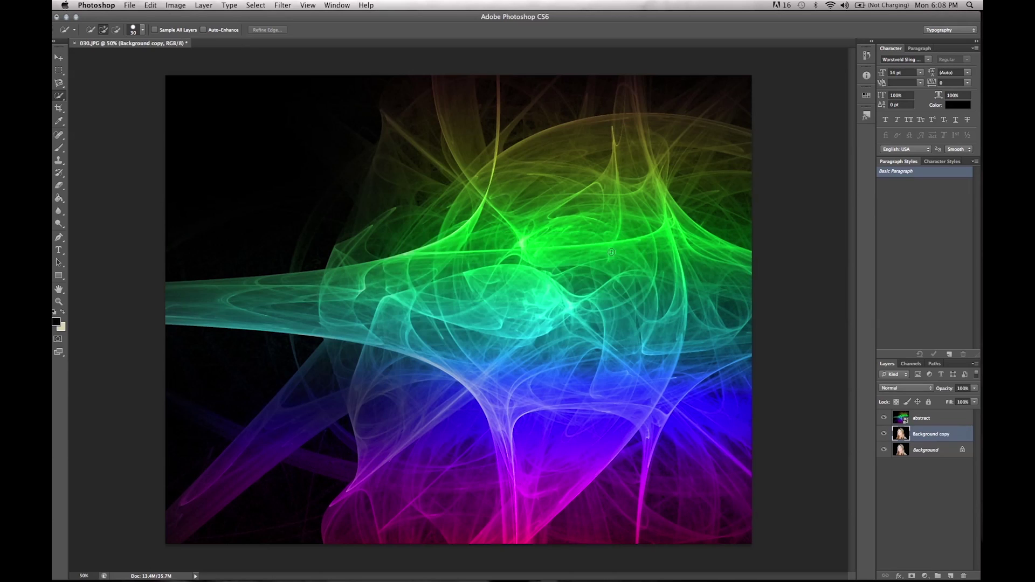
{"action": "left_click", "coordinate": [929, 452]}
{"action": "key", "text": "Delete"}
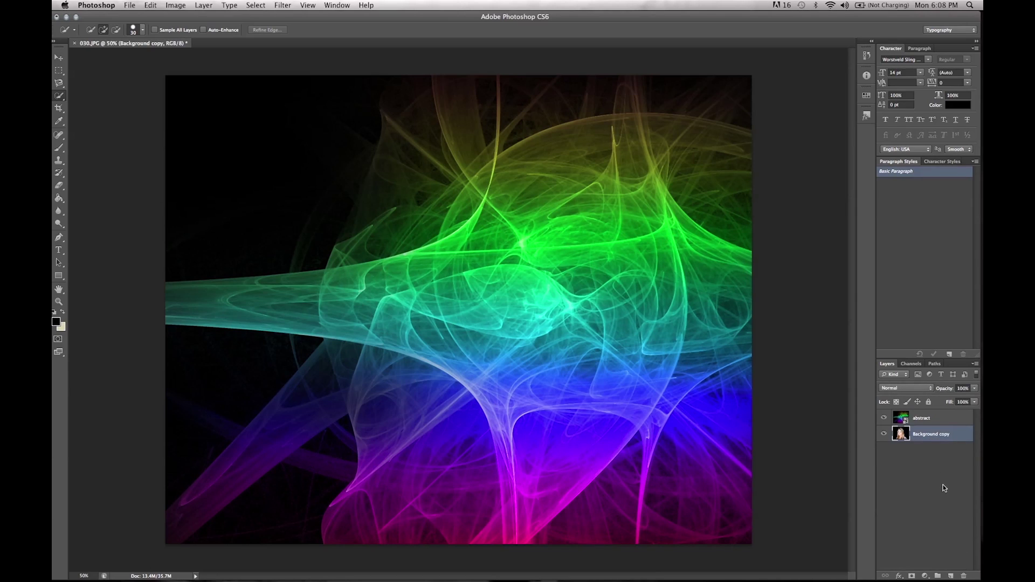
{"action": "left_click_drag", "start_coordinate": [922, 437], "coordinate": [924, 492]}
{"action": "left_click_drag", "start_coordinate": [934, 434], "coordinate": [931, 409]}
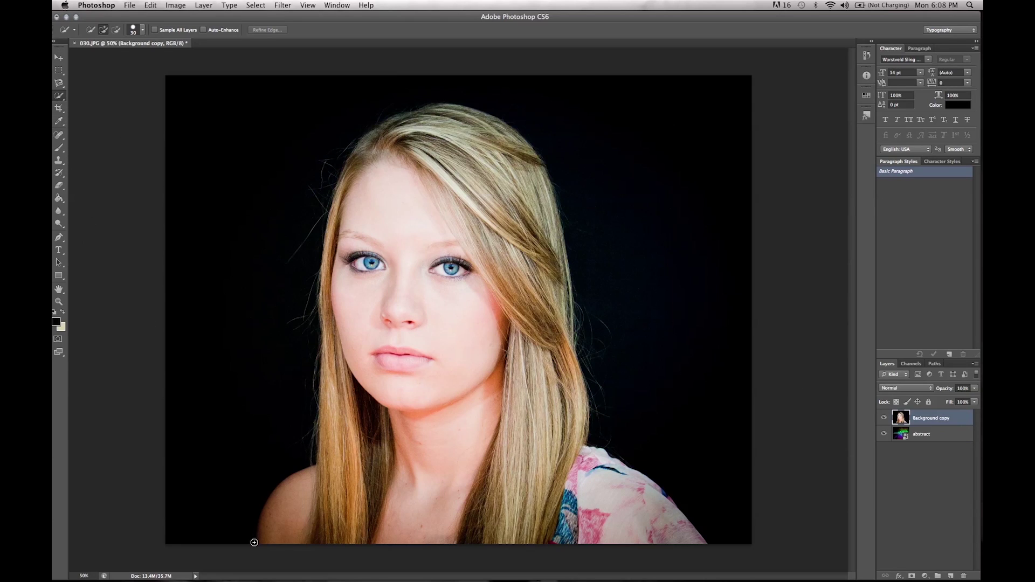
Step: Quick-select the black backdrop on the left, then extend it around the hair and right side
{"action": "mouse_move", "coordinate": [254, 524]}
{"action": "left_mouse_down"}
{"action": "mouse_move", "coordinate": [289, 432]}
{"action": "mouse_move", "coordinate": [303, 217]}
{"action": "left_mouse_up"}
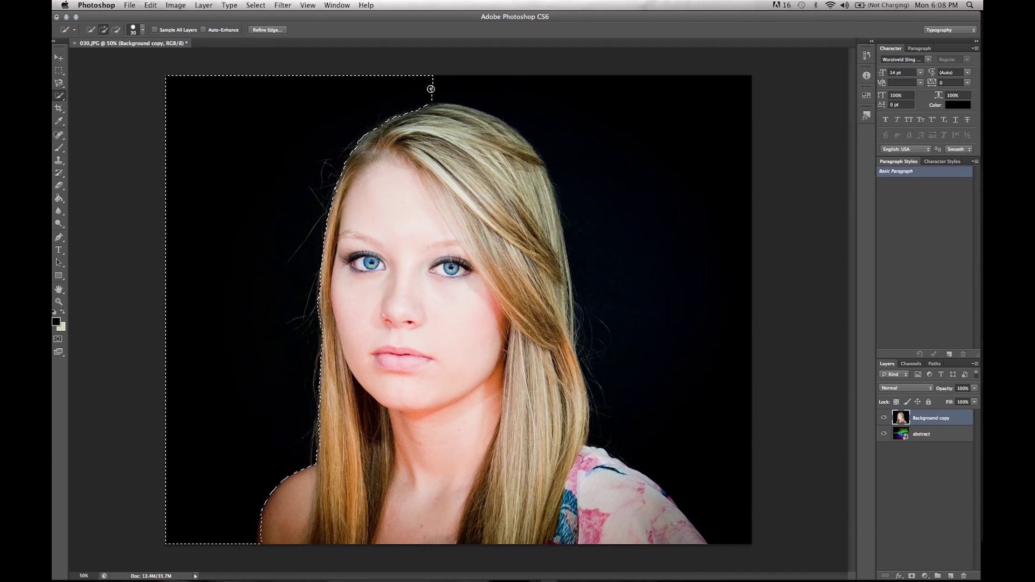
{"action": "left_click_drag", "start_coordinate": [541, 125], "coordinate": [553, 156]}
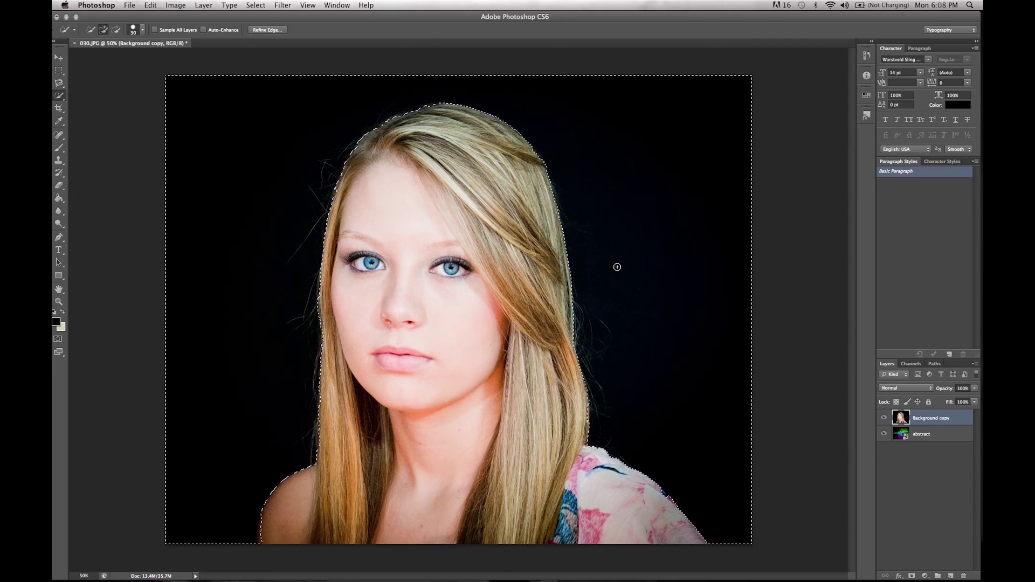
Step: Delete the selected black backdrop from Background copy, undoing an accidental delete of the girl
{"action": "left_click", "coordinate": [255, 5]}
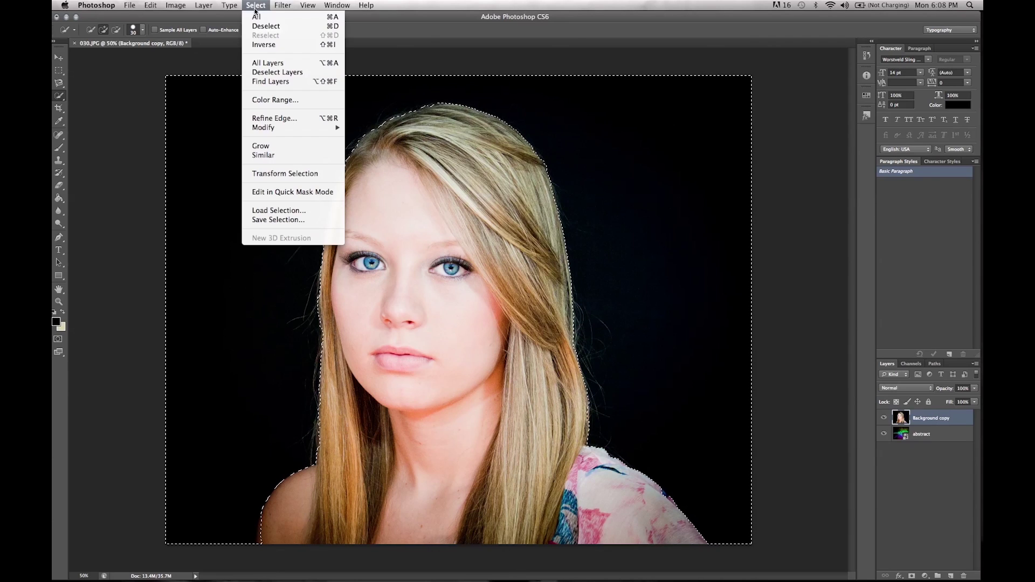
{"action": "left_click", "coordinate": [268, 47]}
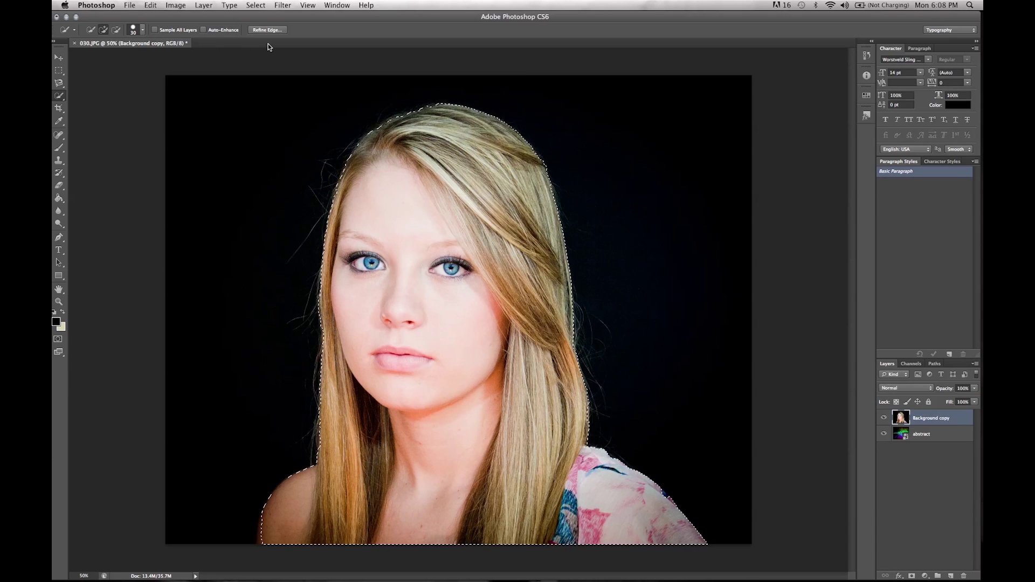
{"action": "key", "text": "Delete"}
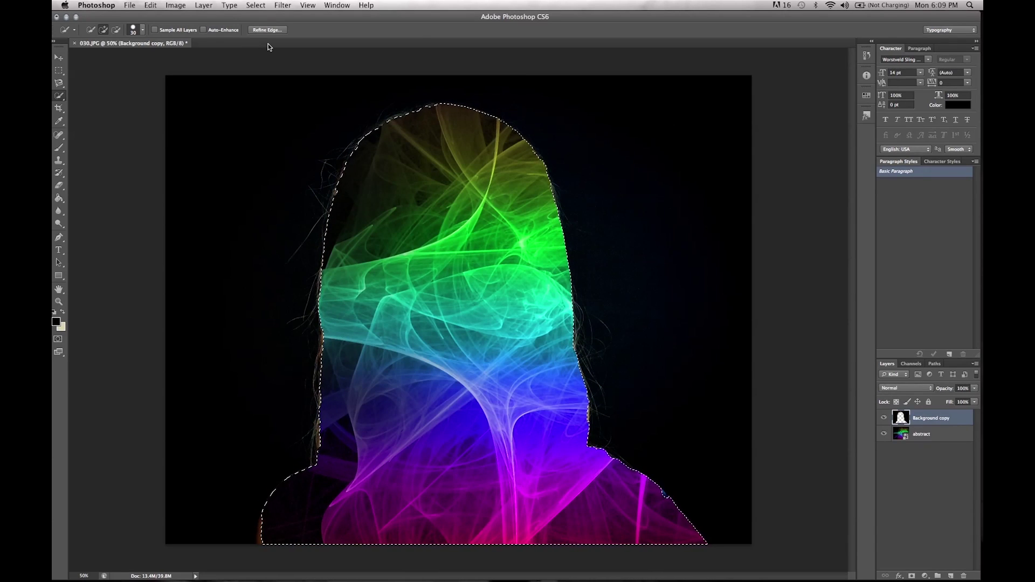
{"action": "key", "text": "super+z"}
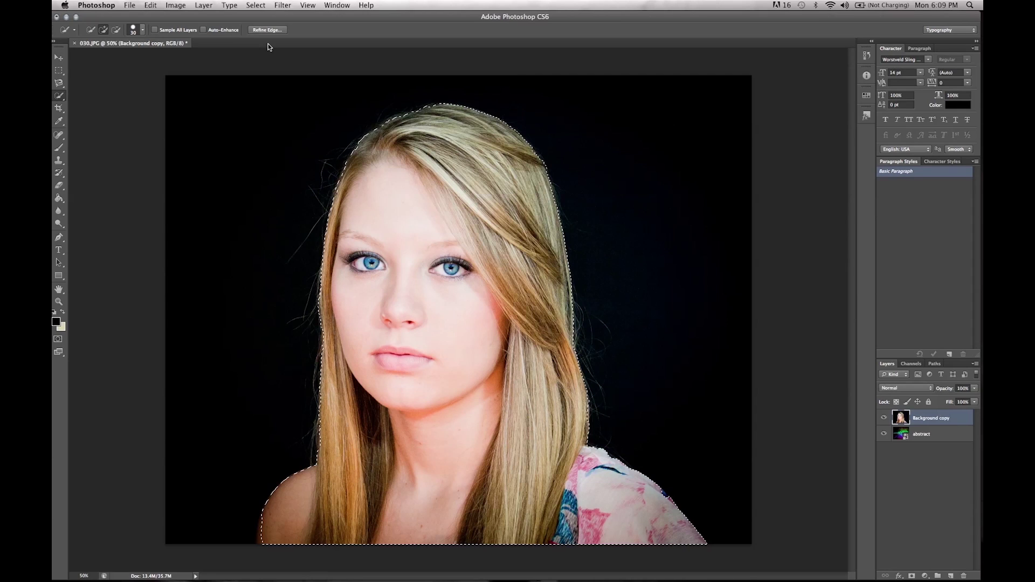
{"action": "left_click", "coordinate": [866, 55]}
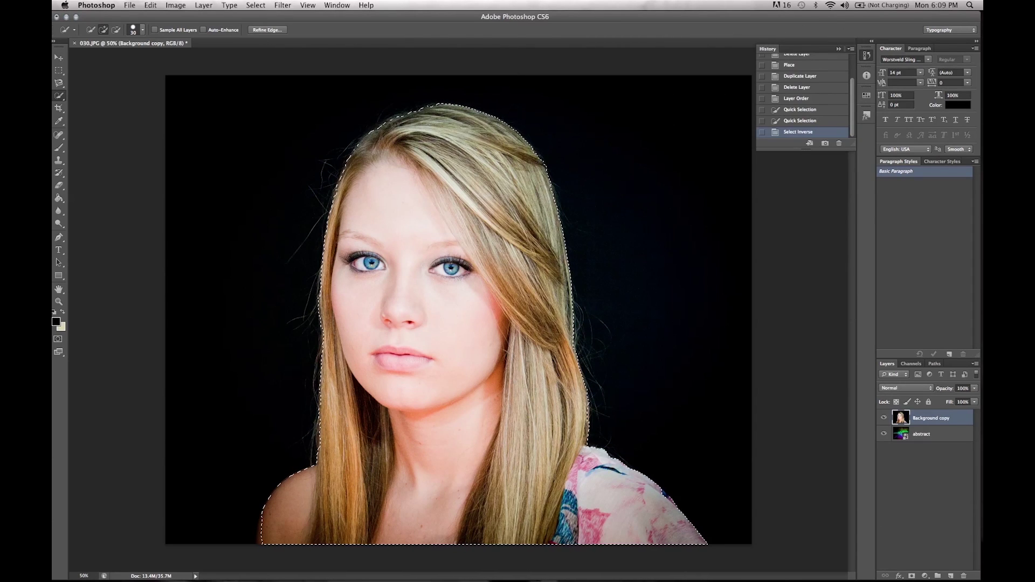
{"action": "left_click", "coordinate": [255, 5]}
{"action": "left_click", "coordinate": [274, 48]}
{"action": "left_click", "coordinate": [256, 5]}
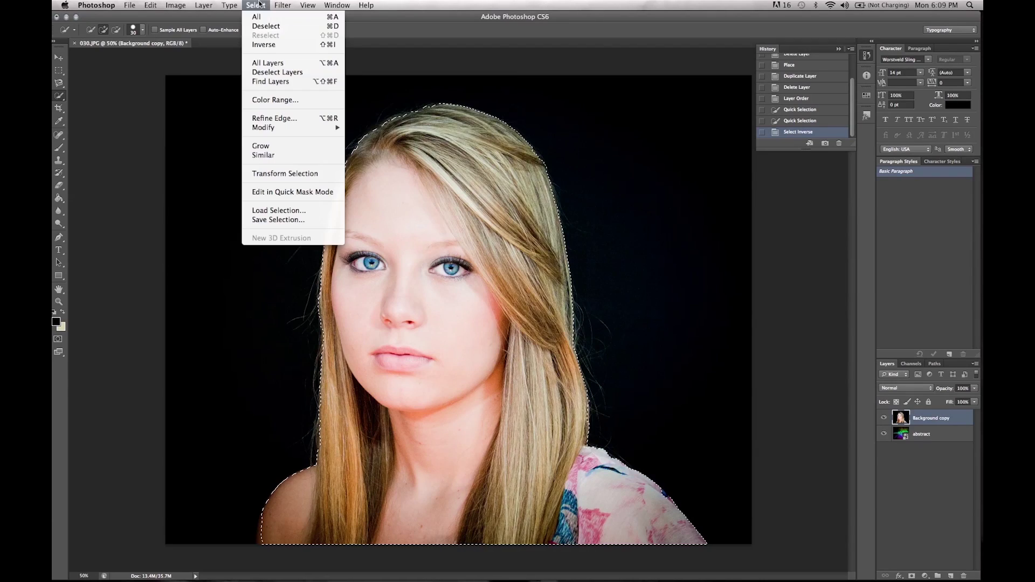
{"action": "left_click", "coordinate": [265, 44]}
{"action": "key", "text": "Delete"}
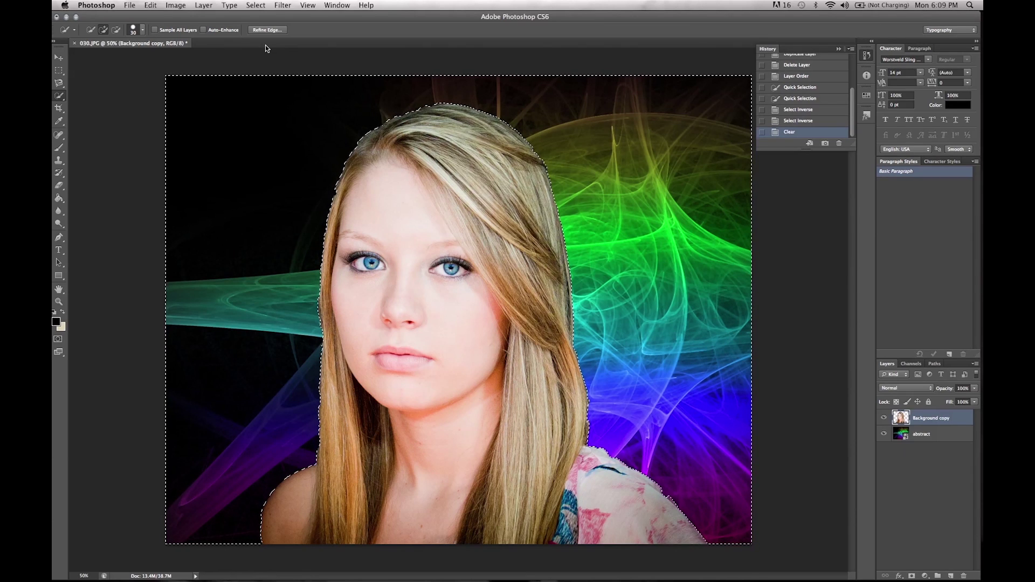
Step: Toggle the abstract layer's visibility to check the cutout, then deselect
{"action": "left_click", "coordinate": [884, 435]}
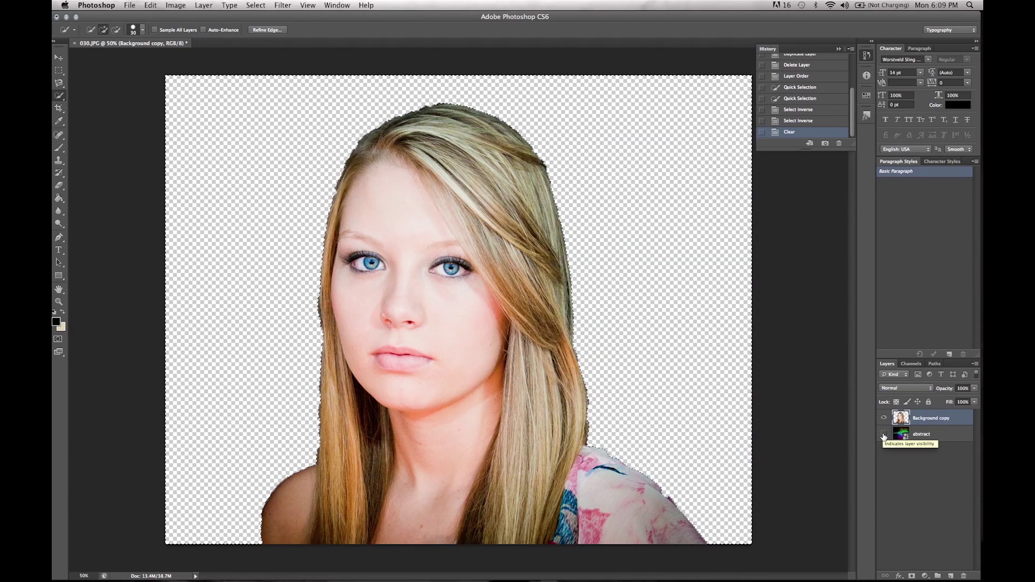
{"action": "left_click", "coordinate": [884, 434]}
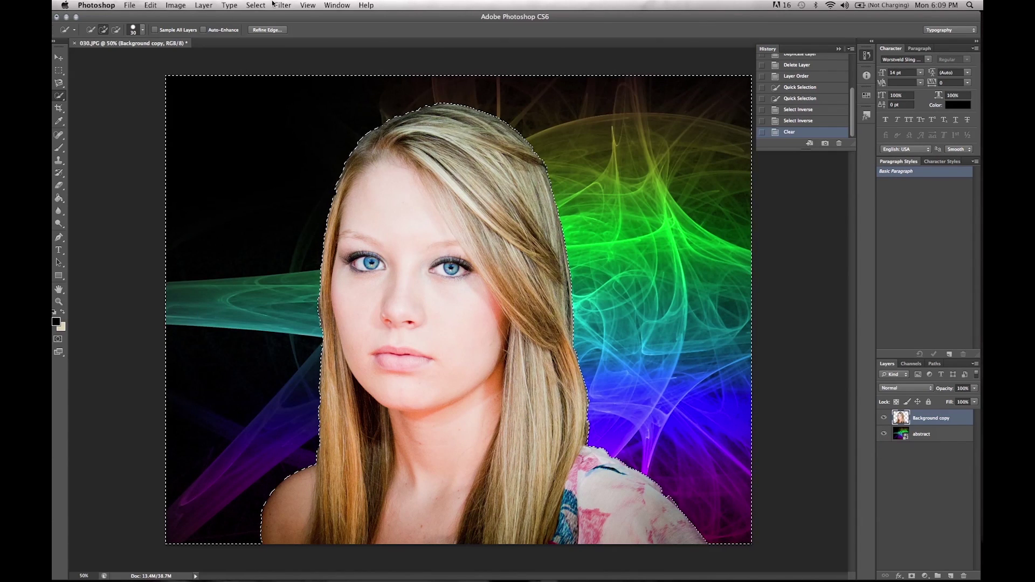
{"action": "left_click", "coordinate": [256, 6]}
{"action": "left_click", "coordinate": [258, 27]}
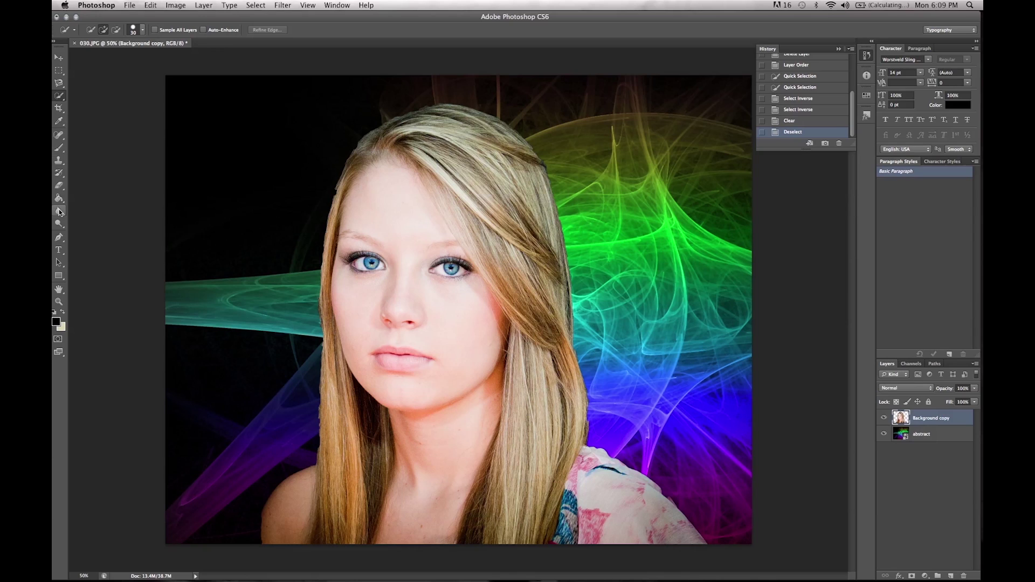
Step: Zoom the view to 100% on the woman's neck and shoulders
{"action": "left_click", "coordinate": [60, 185]}
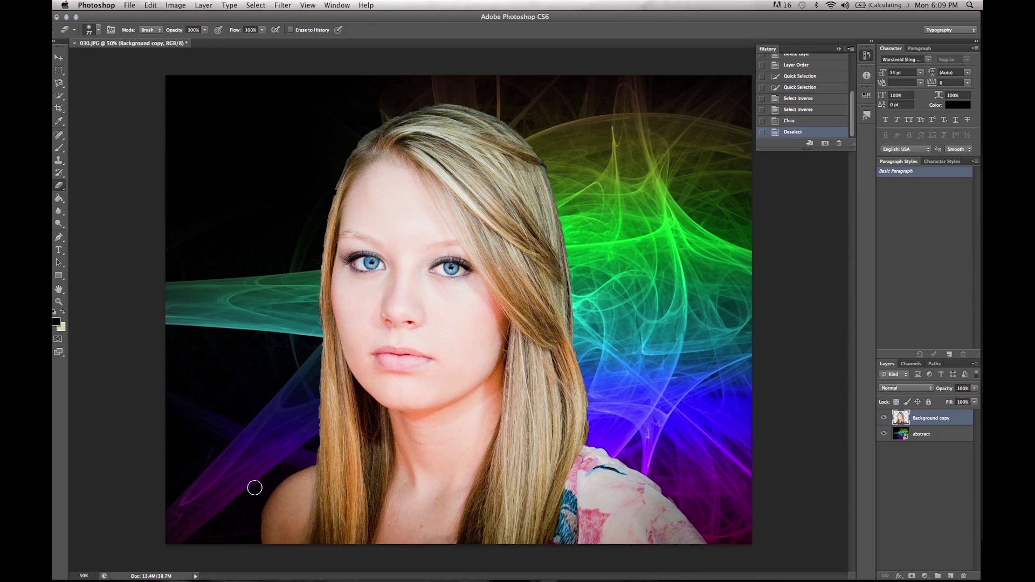
{"action": "left_click", "coordinate": [58, 302]}
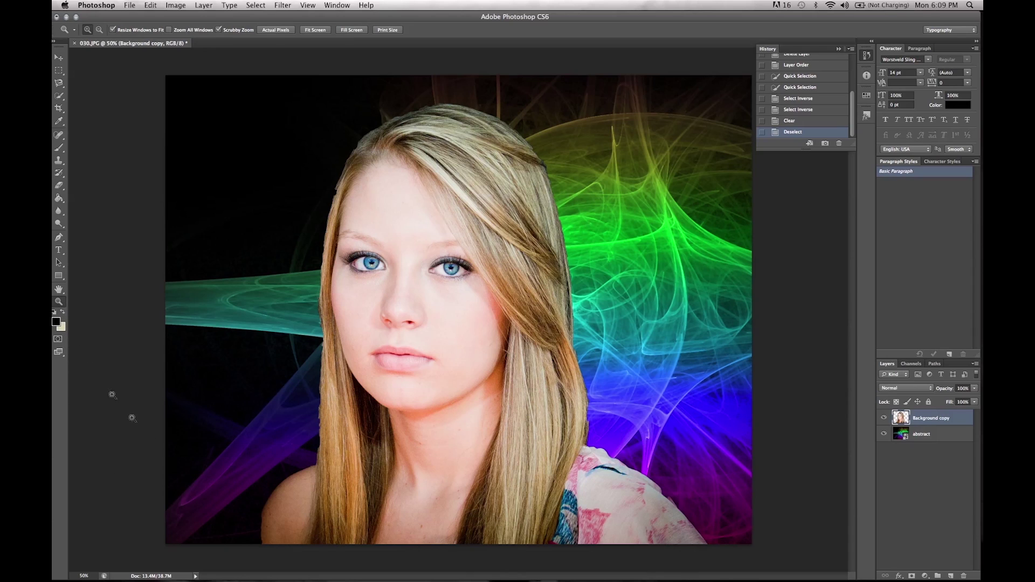
{"action": "left_click", "coordinate": [295, 485]}
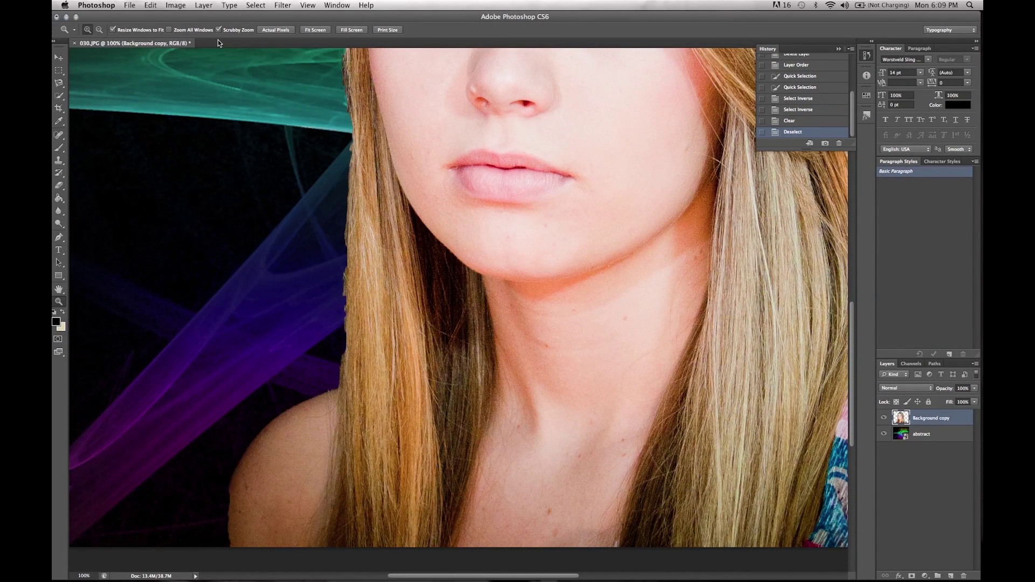
{"action": "scroll", "coordinate": [202, 484], "scroll_direction": "down", "scroll_amount": 2}
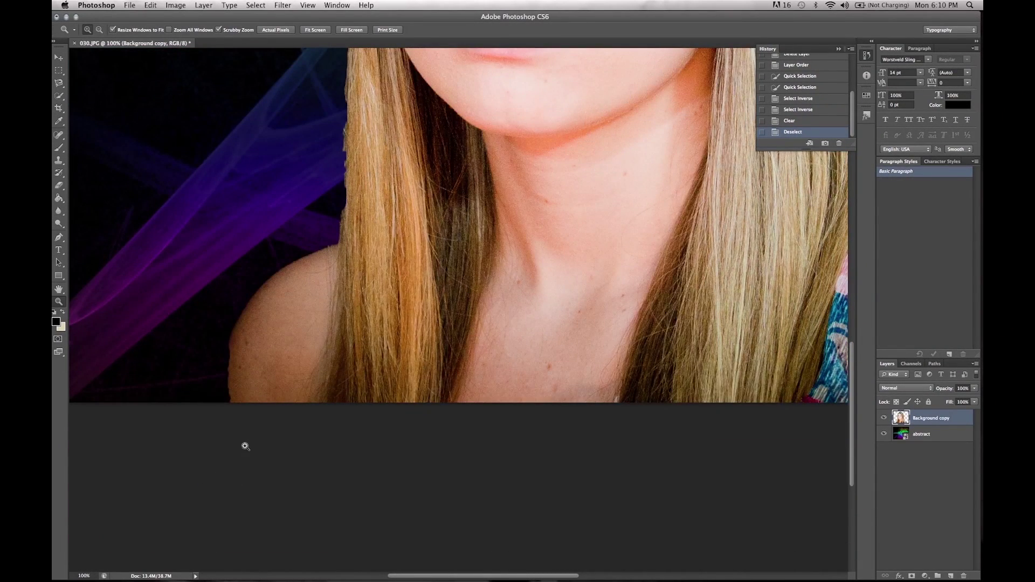
{"action": "scroll", "coordinate": [242, 447], "scroll_direction": "up", "scroll_amount": 8}
{"action": "scroll", "coordinate": [247, 450], "scroll_direction": "down", "scroll_amount": 5}
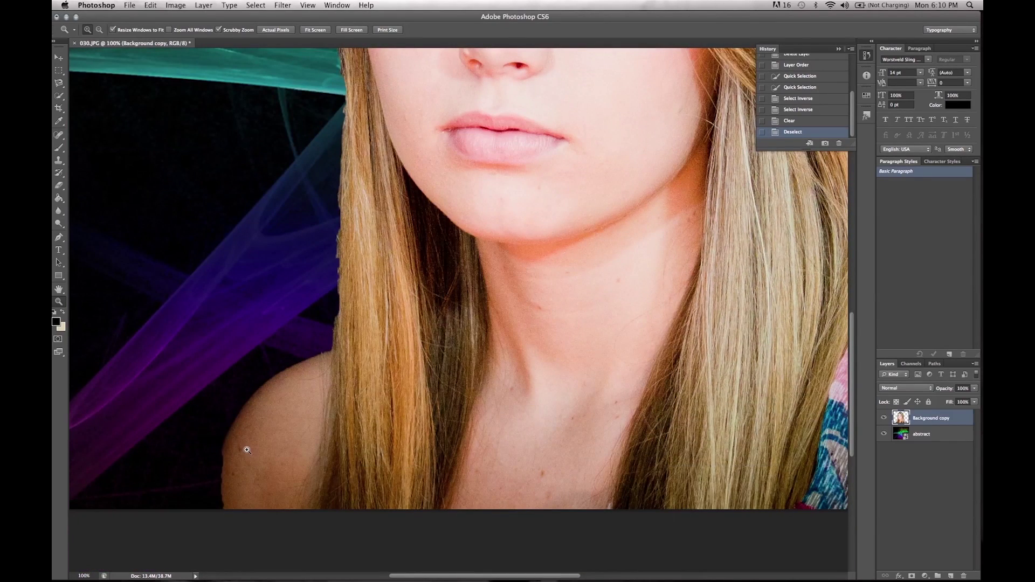
Step: Choose the Eraser and set its brush hardness to 8%
{"action": "left_click", "coordinate": [54, 187]}
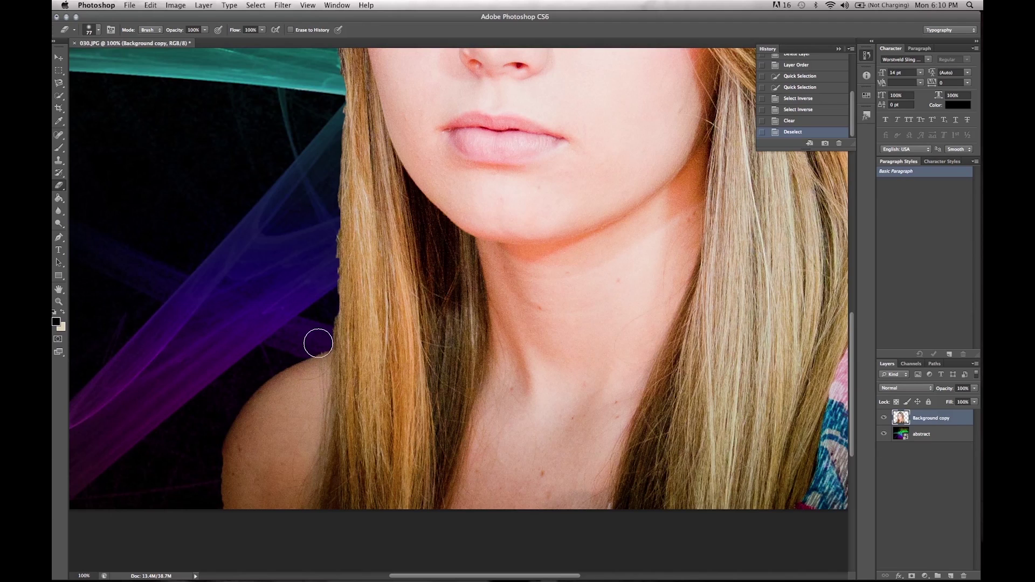
{"action": "left_click", "coordinate": [100, 28]}
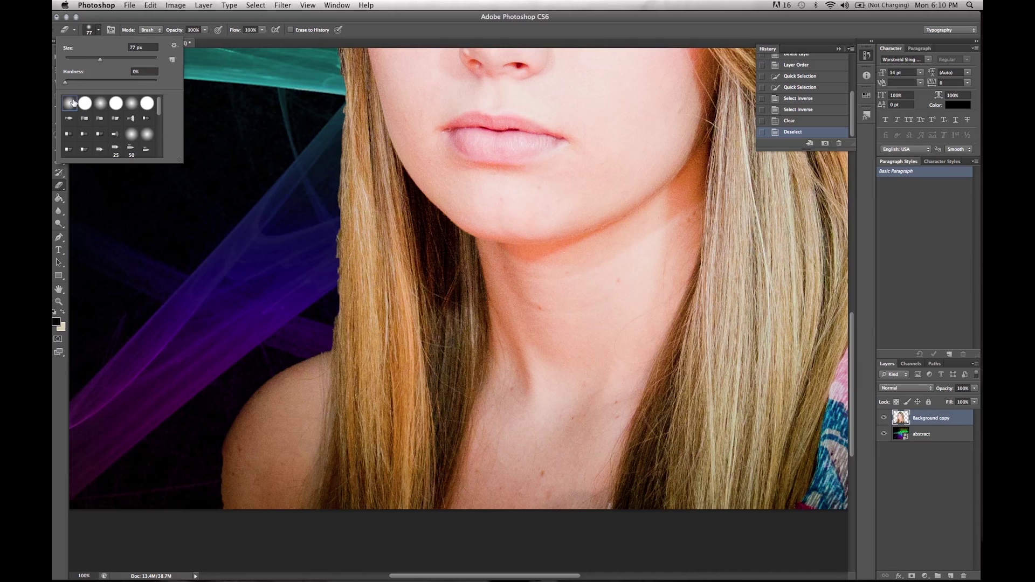
{"action": "left_click_drag", "start_coordinate": [65, 82], "coordinate": [73, 83]}
{"action": "left_click", "coordinate": [97, 30]}
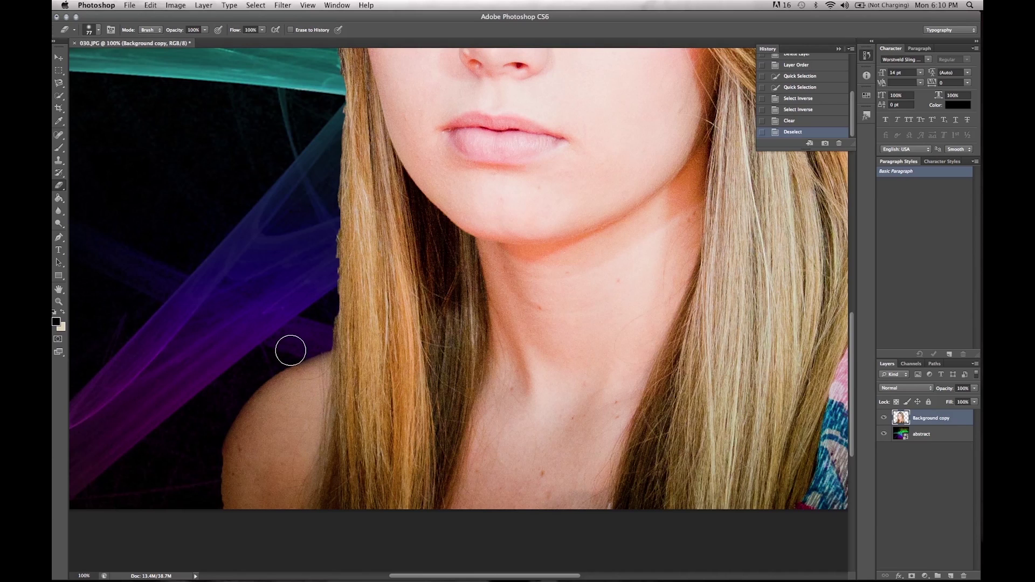
Step: Erase the leftover fringe along the left shoulder edge
{"action": "left_click_drag", "start_coordinate": [264, 366], "coordinate": [236, 381]}
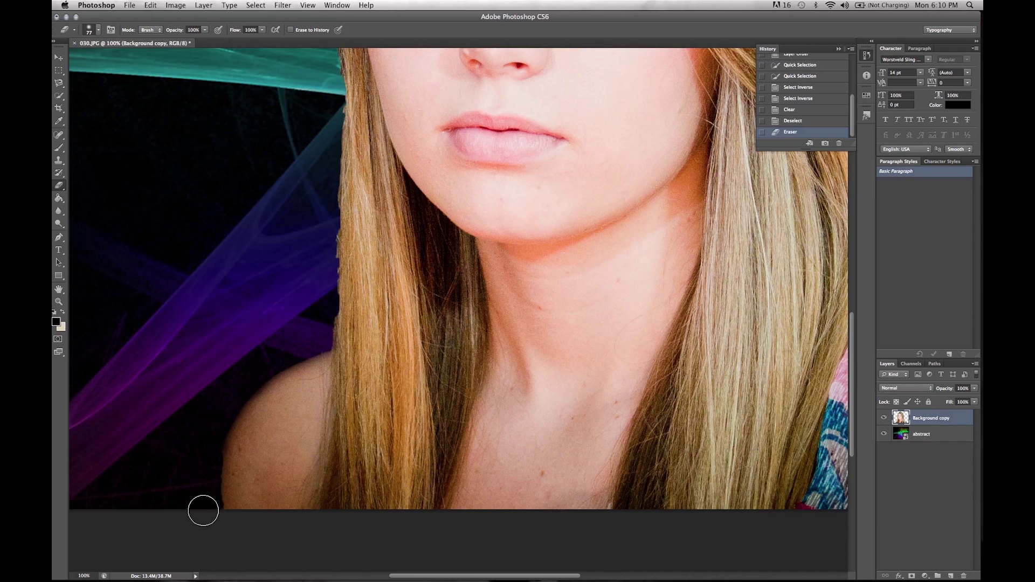
{"action": "left_click_drag", "start_coordinate": [233, 388], "coordinate": [234, 381]}
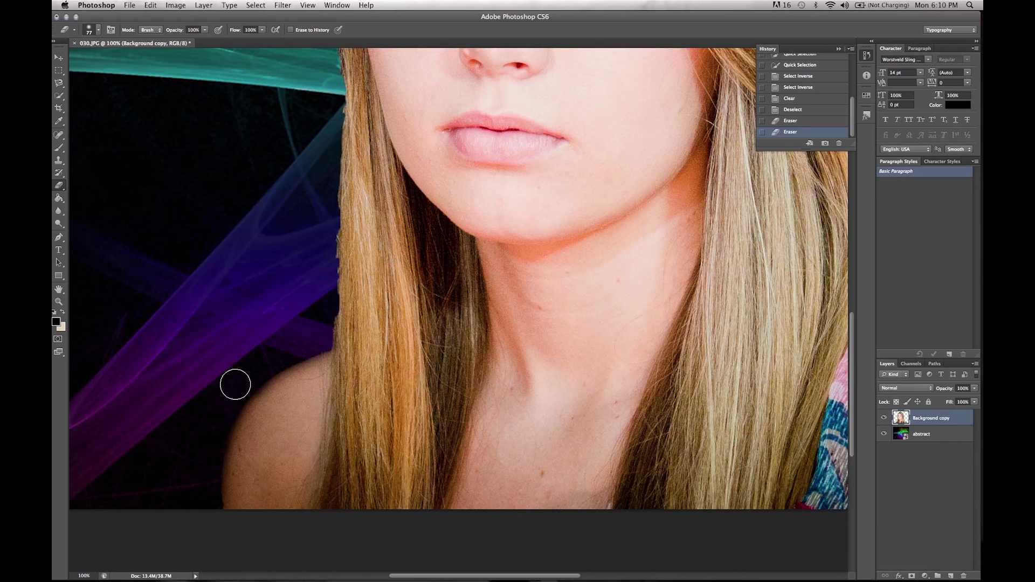
{"action": "left_click", "coordinate": [208, 504]}
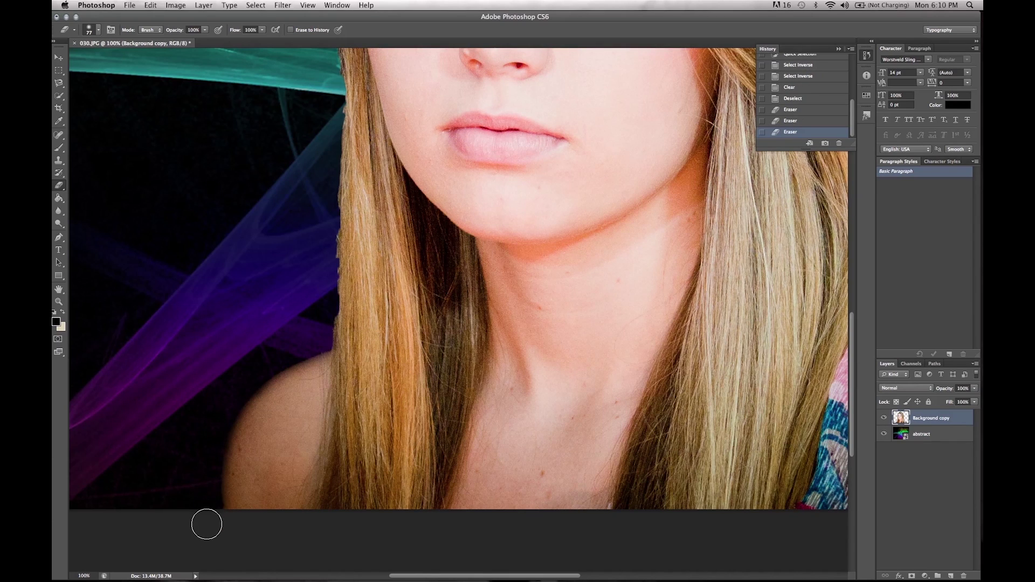
{"action": "scroll", "coordinate": [238, 423], "scroll_direction": "up", "scroll_amount": 10}
{"action": "scroll", "coordinate": [239, 423], "scroll_direction": "down", "scroll_amount": 4}
{"action": "scroll", "coordinate": [239, 422], "scroll_direction": "down", "scroll_amount": 5}
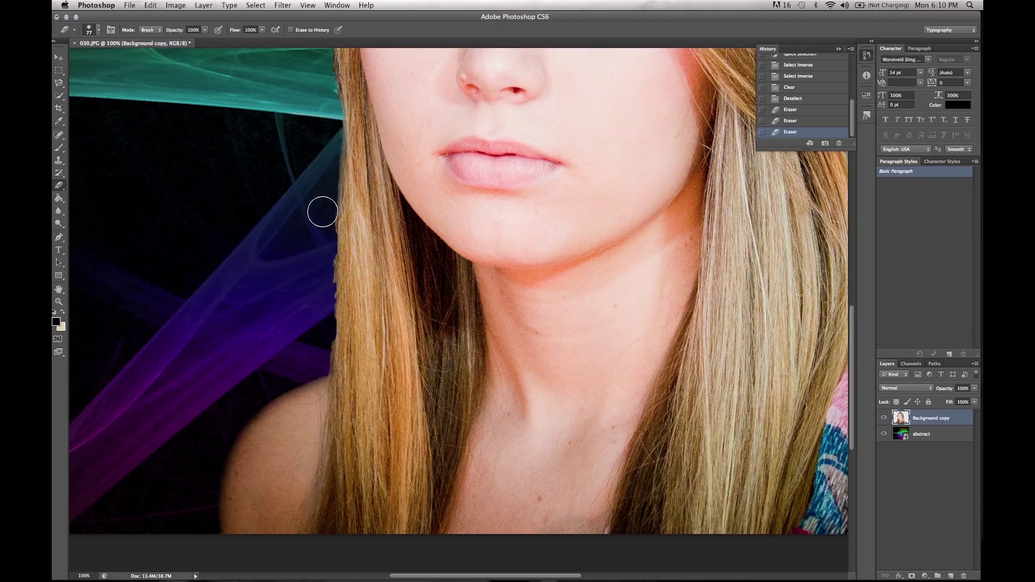
Step: Erase the jagged fringe along the left hair edge beside the face
{"action": "left_click_drag", "start_coordinate": [320, 225], "coordinate": [318, 328]}
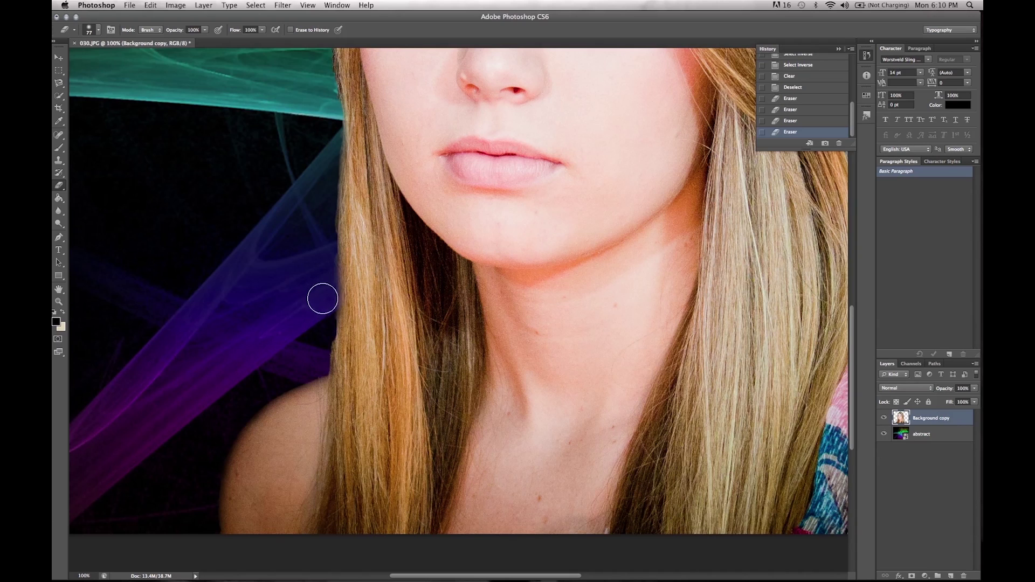
{"action": "left_click_drag", "start_coordinate": [314, 362], "coordinate": [319, 338]}
{"action": "scroll", "coordinate": [319, 337], "scroll_direction": "up", "scroll_amount": 5}
{"action": "scroll", "coordinate": [318, 337], "scroll_direction": "up", "scroll_amount": 3}
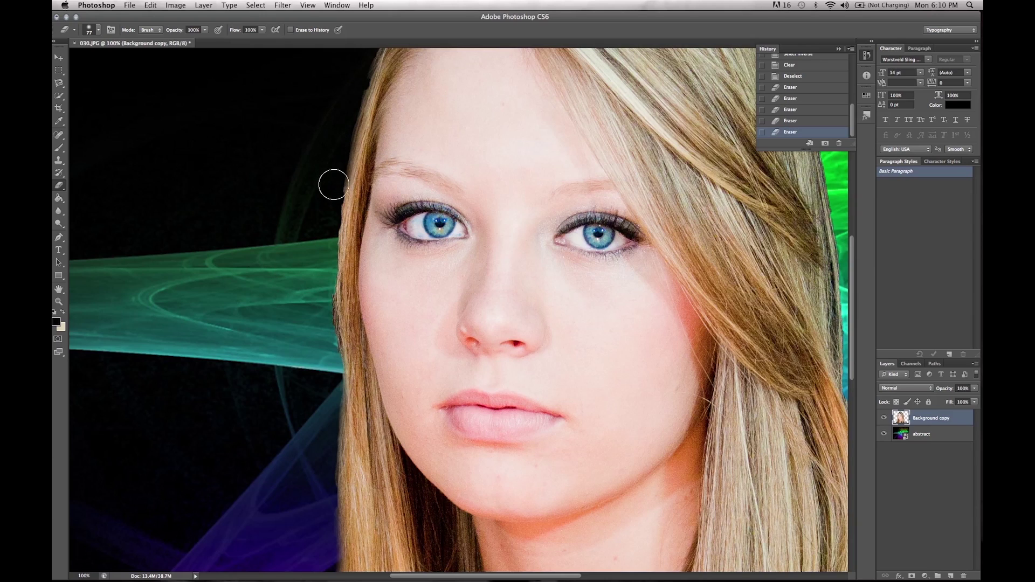
{"action": "left_click_drag", "start_coordinate": [323, 223], "coordinate": [332, 204]}
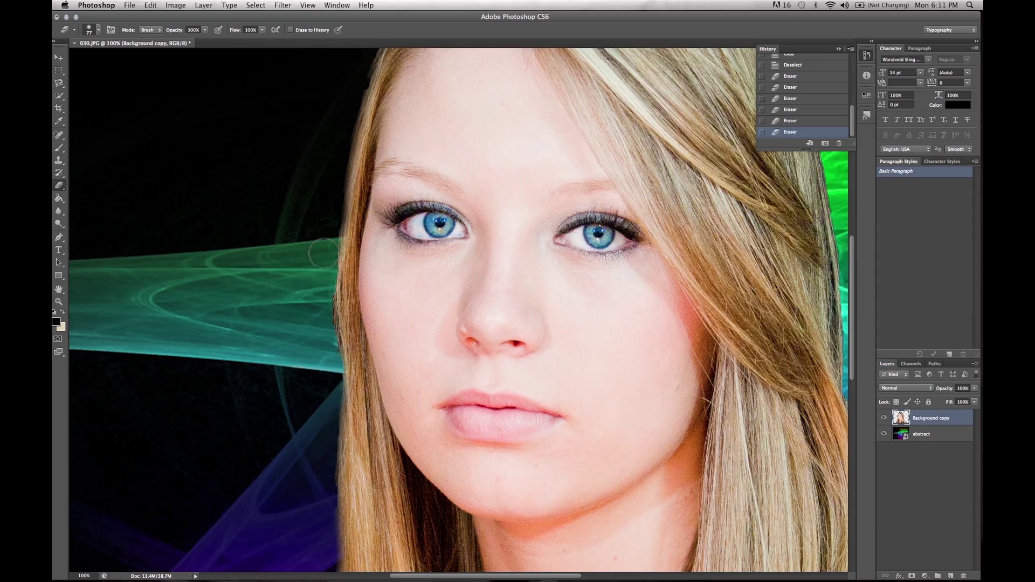
{"action": "mouse_move", "coordinate": [322, 269]}
{"action": "left_mouse_down"}
{"action": "mouse_move", "coordinate": [325, 241]}
{"action": "mouse_move", "coordinate": [319, 337]}
{"action": "left_mouse_up"}
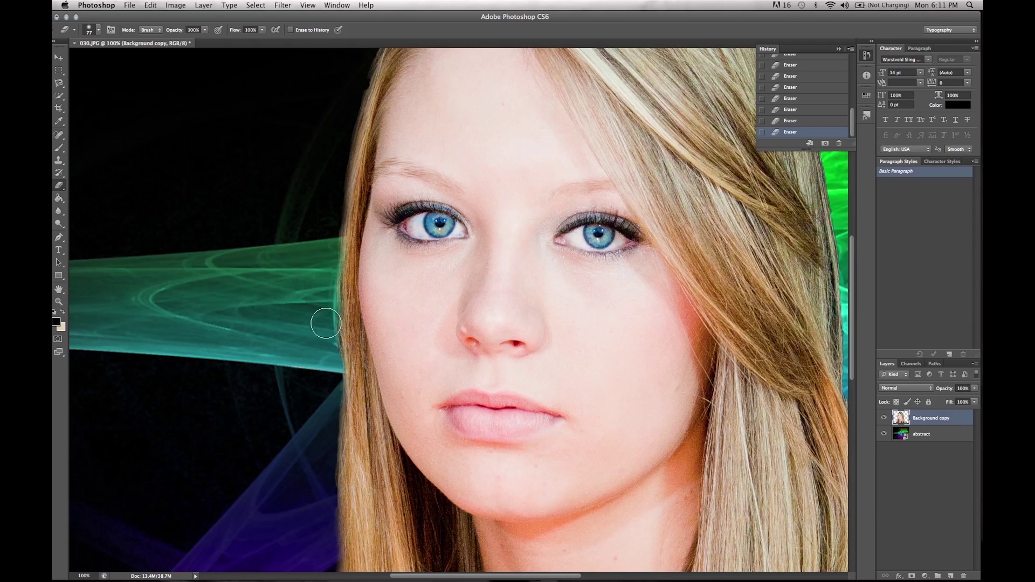
{"action": "scroll", "coordinate": [326, 366], "scroll_direction": "up", "scroll_amount": 10}
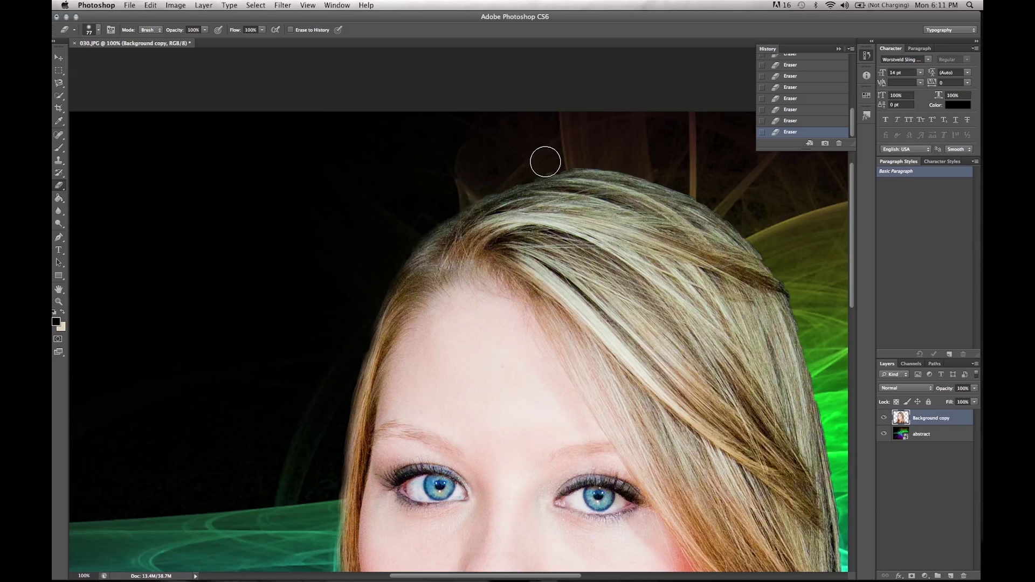
Step: Erase the fringe along the hair edge where it meets the right shoulder
{"action": "scroll", "coordinate": [592, 154], "scroll_direction": "down", "scroll_amount": 3}
{"action": "scroll", "coordinate": [593, 154], "scroll_direction": "right", "scroll_amount": 10}
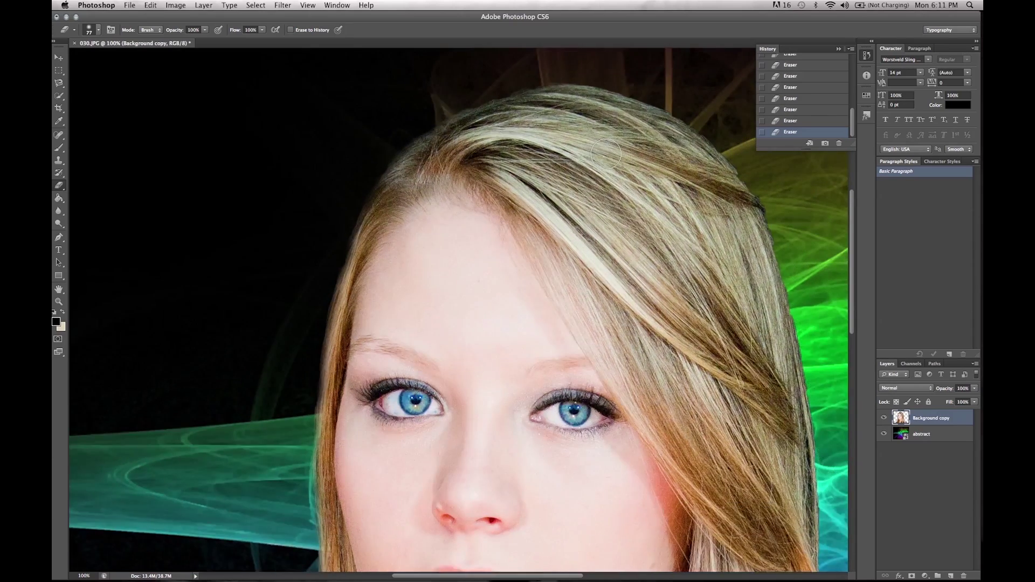
{"action": "scroll", "coordinate": [606, 155], "scroll_direction": "left", "scroll_amount": 1}
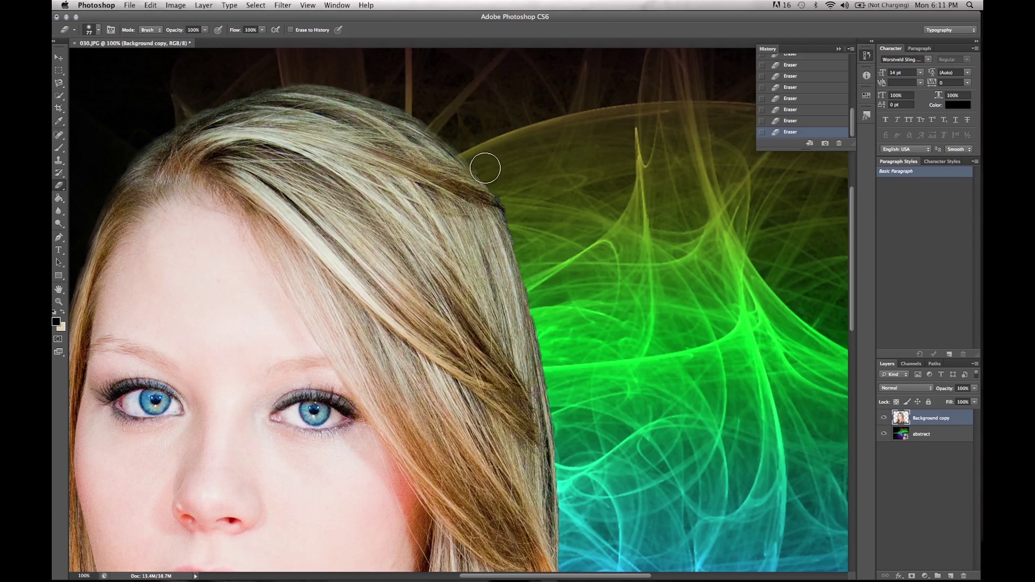
{"action": "scroll", "coordinate": [528, 237], "scroll_direction": "down", "scroll_amount": 4}
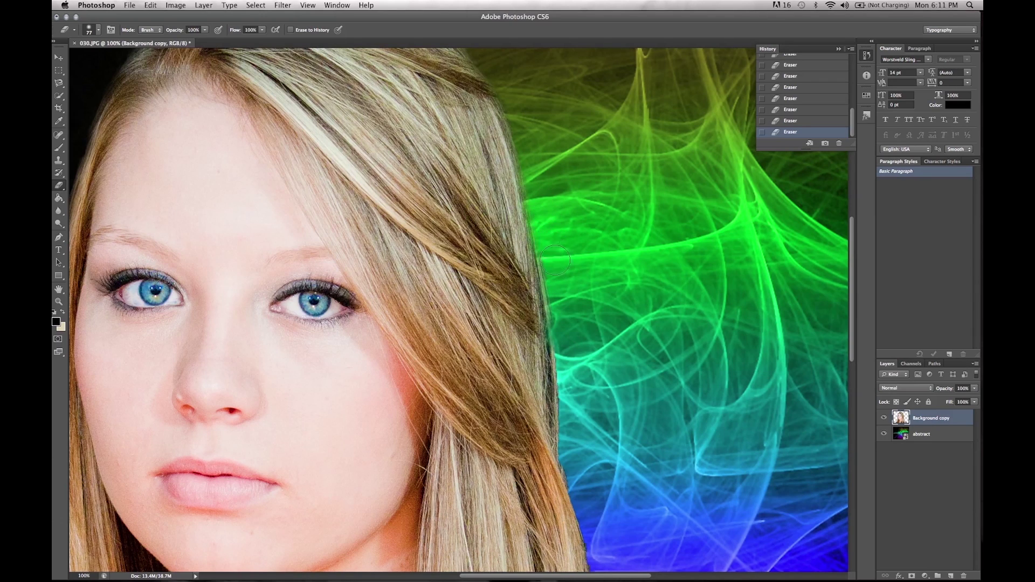
{"action": "scroll", "coordinate": [561, 303], "scroll_direction": "down", "scroll_amount": 5}
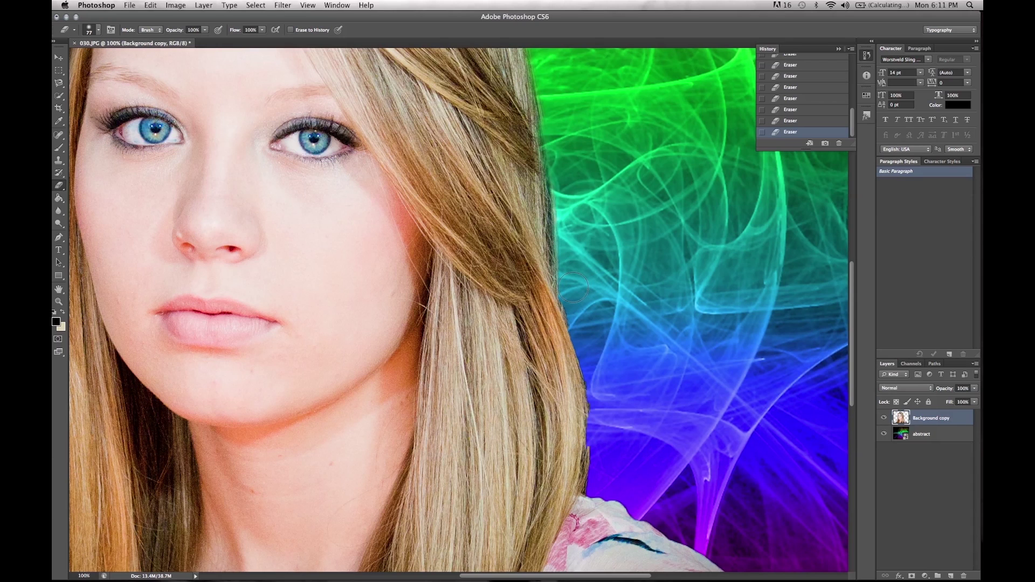
{"action": "scroll", "coordinate": [585, 323], "scroll_direction": "down", "scroll_amount": 2}
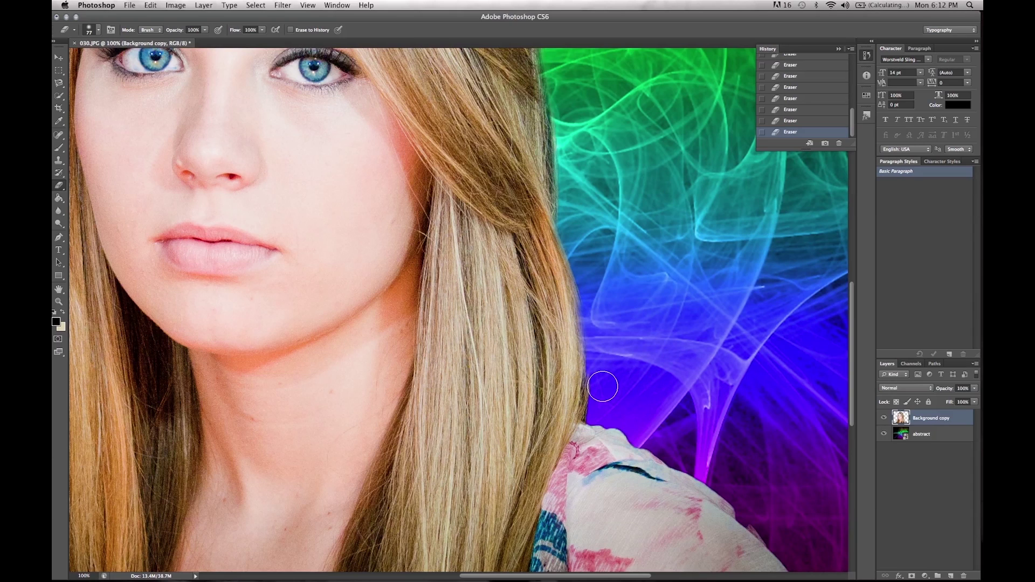
{"action": "mouse_move", "coordinate": [596, 398]}
{"action": "left_mouse_down"}
{"action": "mouse_move", "coordinate": [595, 421]}
{"action": "mouse_move", "coordinate": [598, 386]}
{"action": "mouse_move", "coordinate": [602, 414]}
{"action": "mouse_move", "coordinate": [670, 470]}
{"action": "left_mouse_up"}
Step: Undo the last shoulder erase, then re-erase the hair edge and the fabric edge along the right shoulder
{"action": "key", "text": "z"}
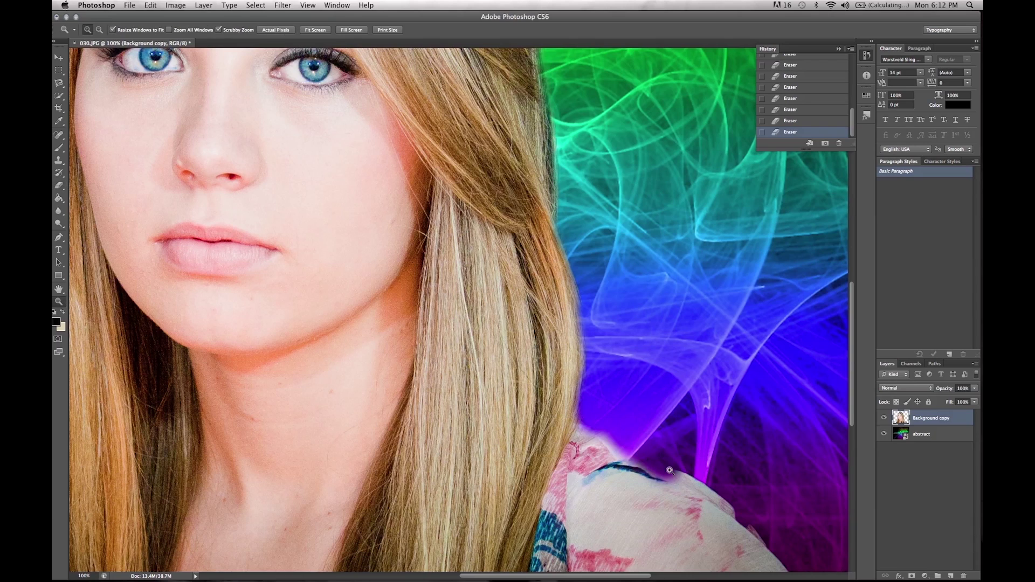
{"action": "left_click", "coordinate": [788, 121]}
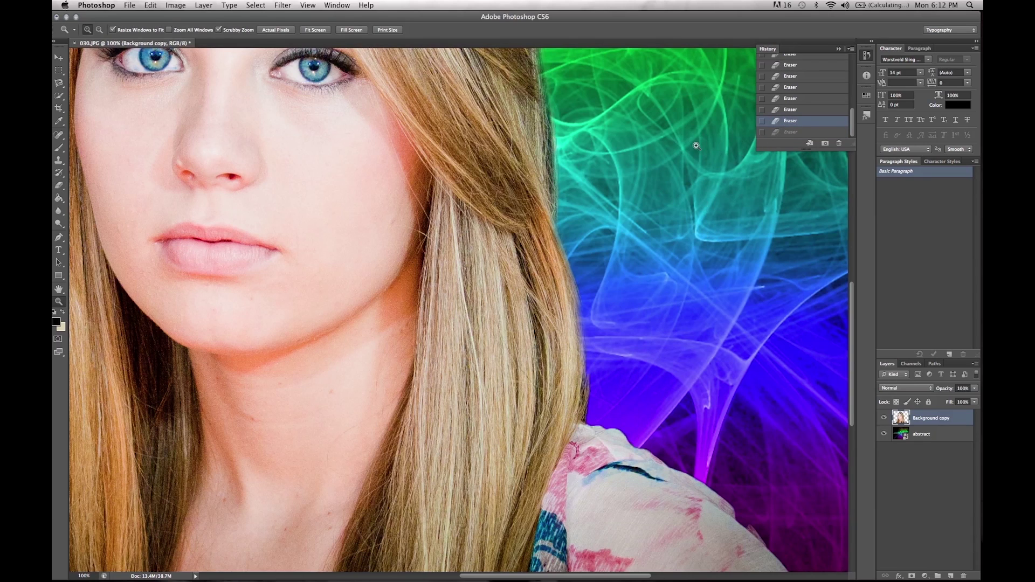
{"action": "left_click", "coordinate": [59, 185]}
{"action": "mouse_move", "coordinate": [597, 384]}
{"action": "left_mouse_down"}
{"action": "mouse_move", "coordinate": [596, 411]}
{"action": "mouse_move", "coordinate": [798, 570]}
{"action": "left_mouse_up"}
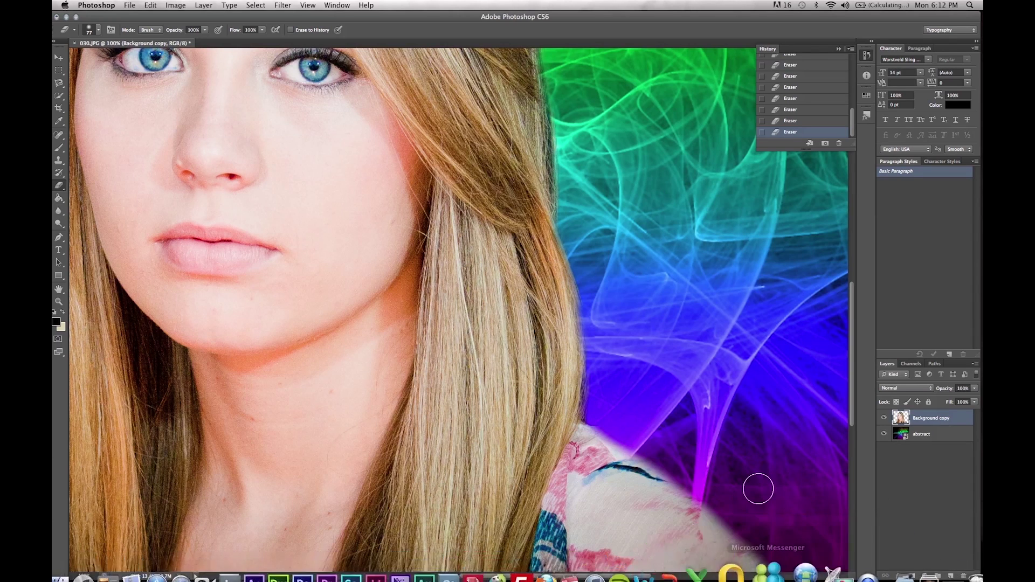
{"action": "scroll", "coordinate": [757, 487], "scroll_direction": "down", "scroll_amount": 10}
{"action": "left_click_drag", "start_coordinate": [802, 266], "coordinate": [841, 324]}
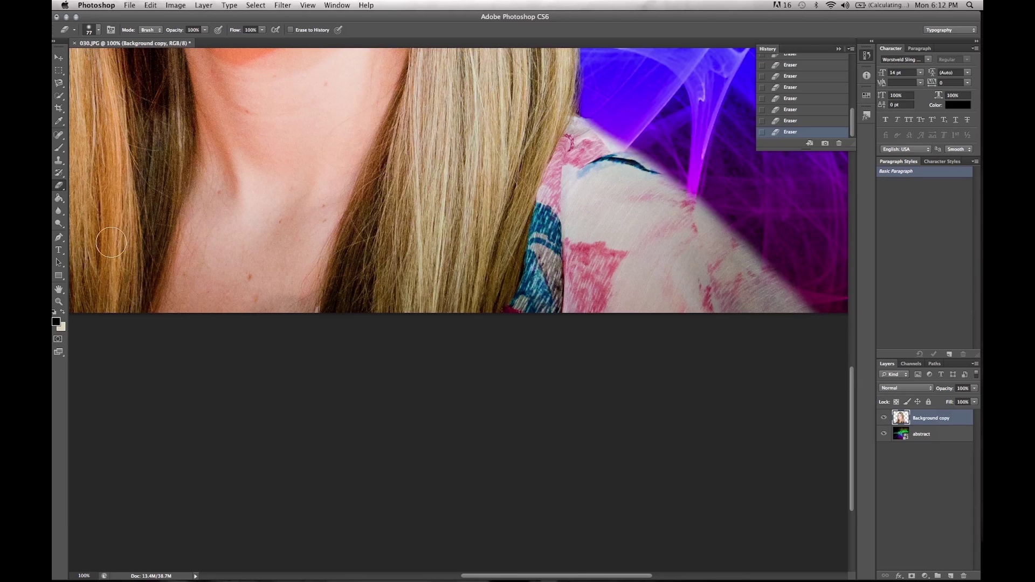
Step: Zoom out to 33.3% to view the whole portrait
{"action": "left_click", "coordinate": [62, 301]}
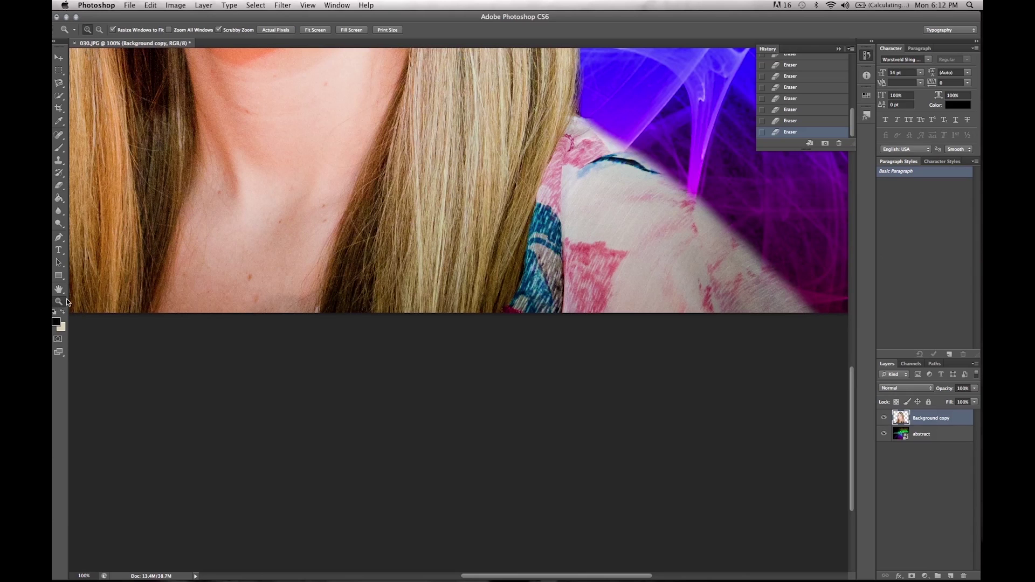
{"action": "left_click", "coordinate": [200, 242], "text": "alt"}
{"action": "left_click", "coordinate": [195, 259], "text": "alt"}
Step: Blur the rough cut-out edges at 50% strength, toggling the abstract layer to check them
{"action": "left_click", "coordinate": [187, 274], "text": "alt"}
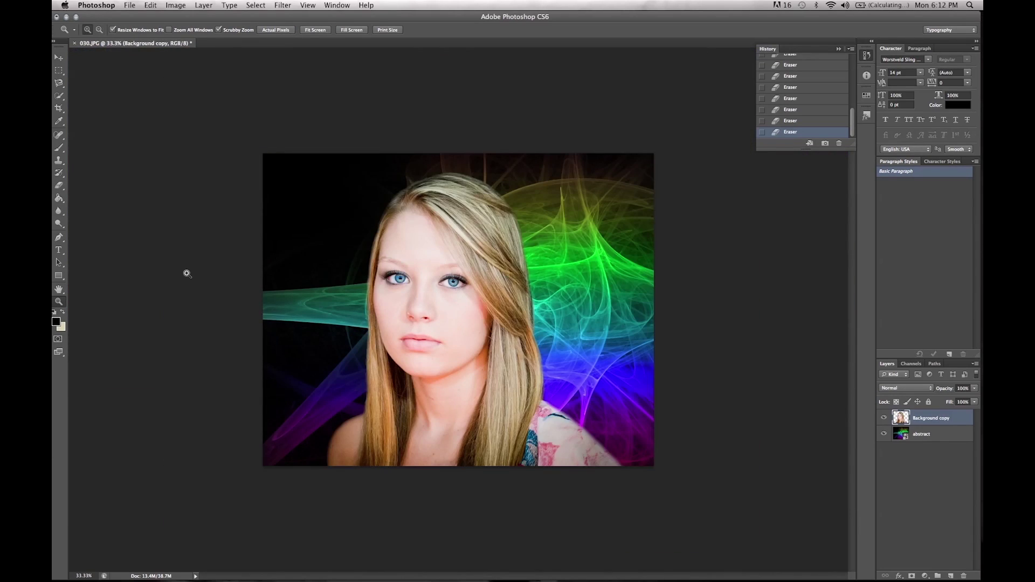
{"action": "left_click", "coordinate": [419, 315]}
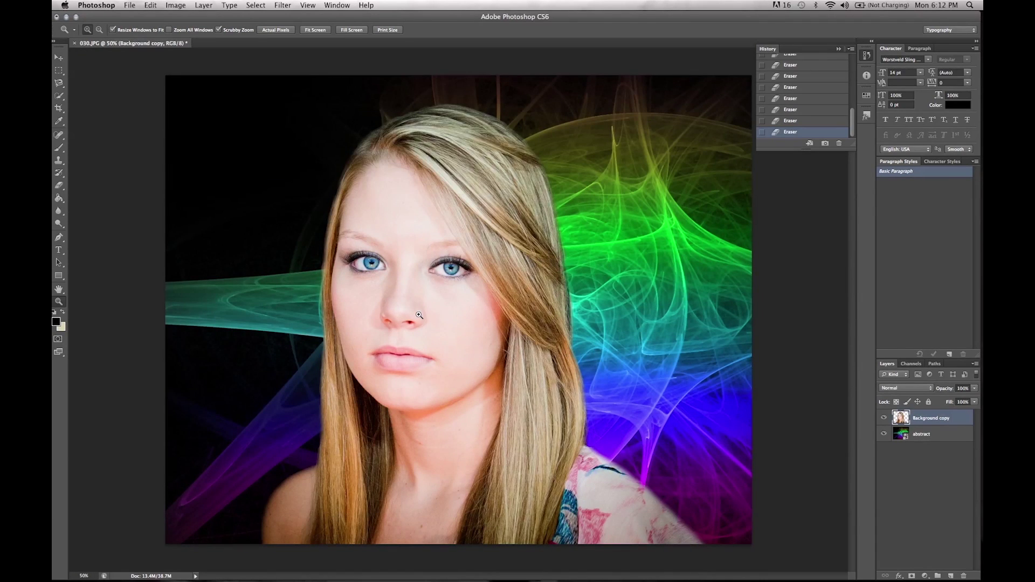
{"action": "left_click", "coordinate": [60, 211]}
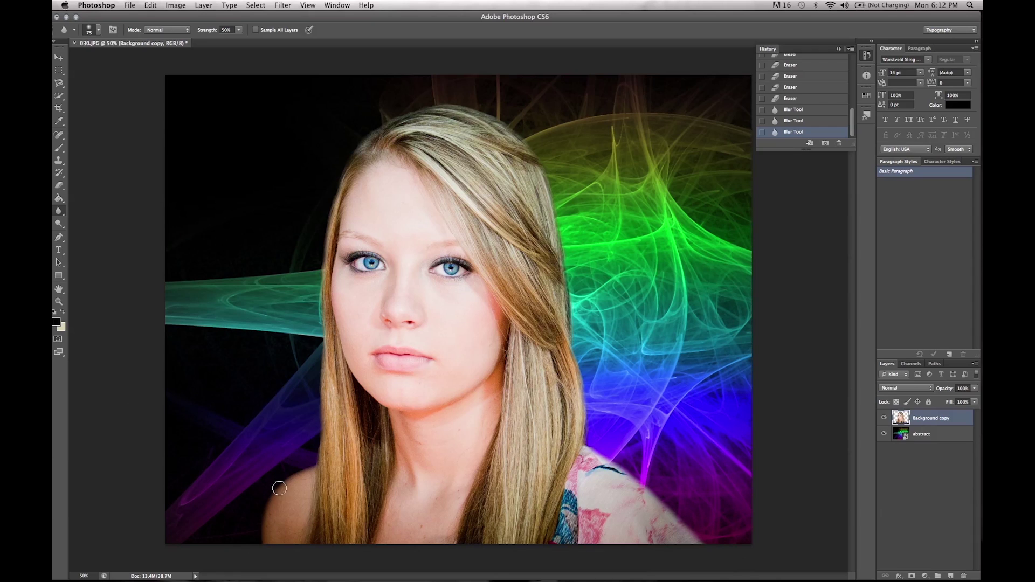
{"action": "left_click", "coordinate": [319, 460]}
{"action": "left_click", "coordinate": [883, 434]}
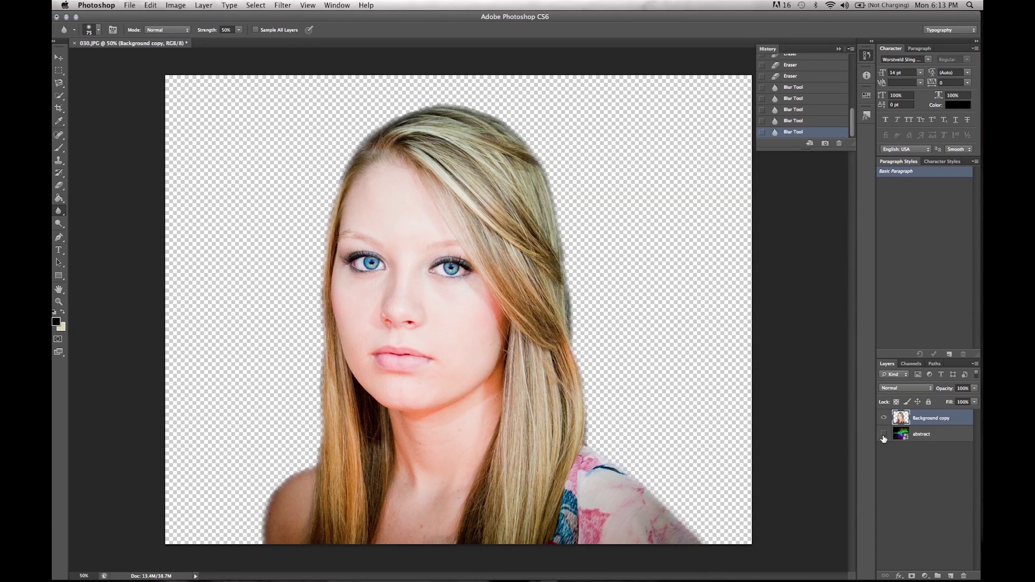
{"action": "left_click", "coordinate": [884, 435]}
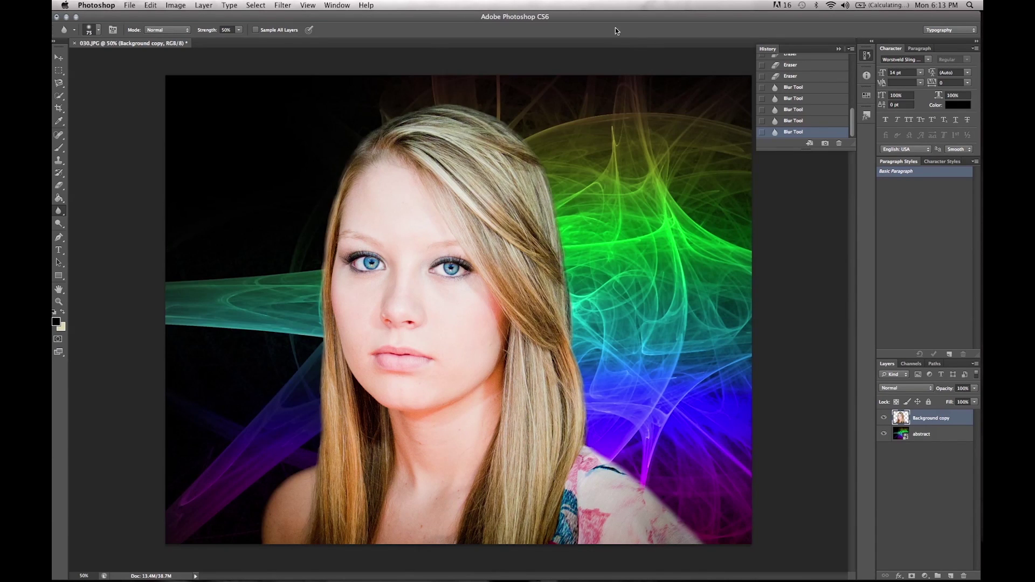
Step: Place the Blue_Dots image from the desktop into the portrait document
{"action": "left_click_drag", "start_coordinate": [585, 13], "coordinate": [546, 116]}
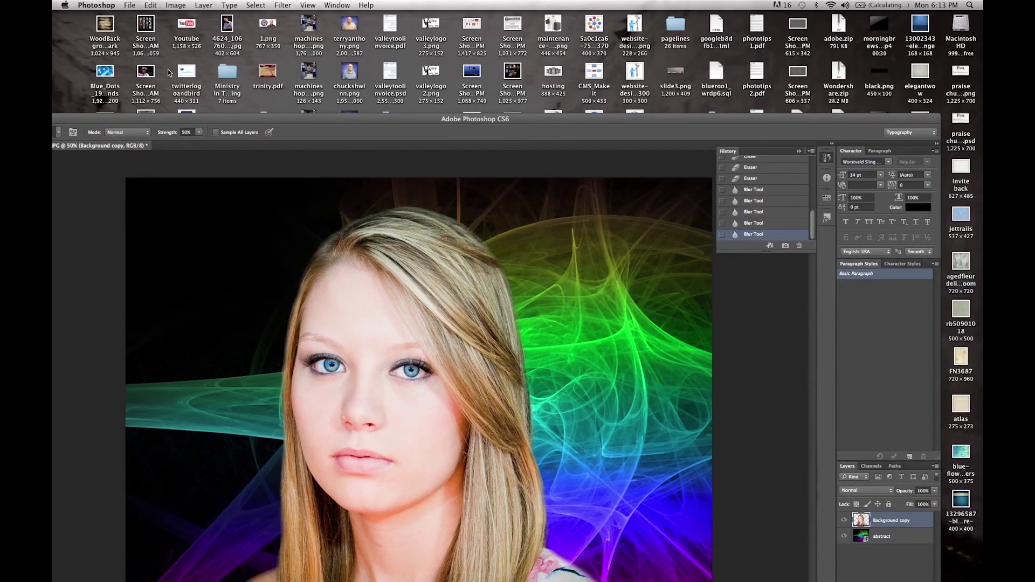
{"action": "left_click_drag", "start_coordinate": [119, 70], "coordinate": [224, 245]}
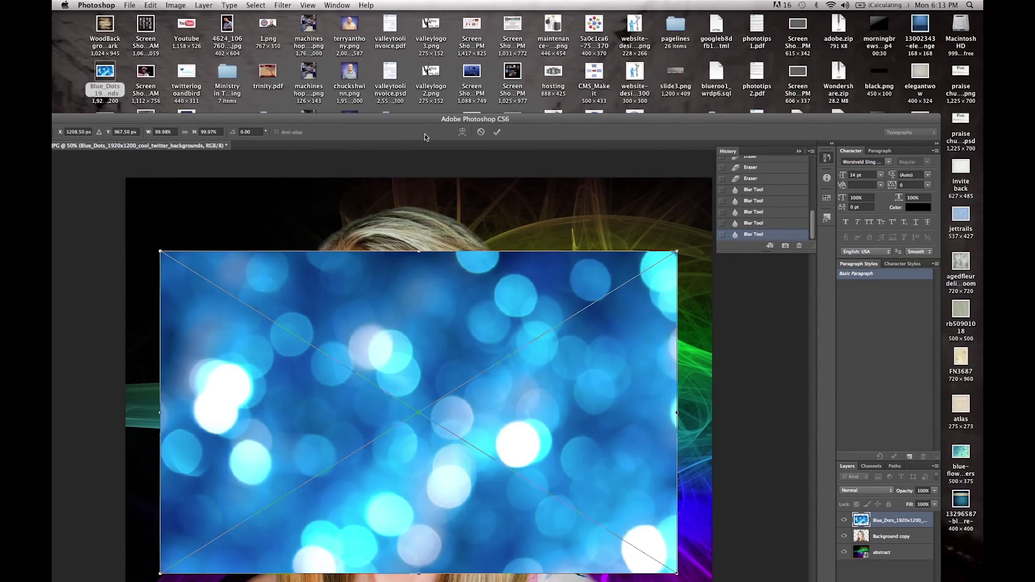
{"action": "double_click", "coordinate": [439, 119]}
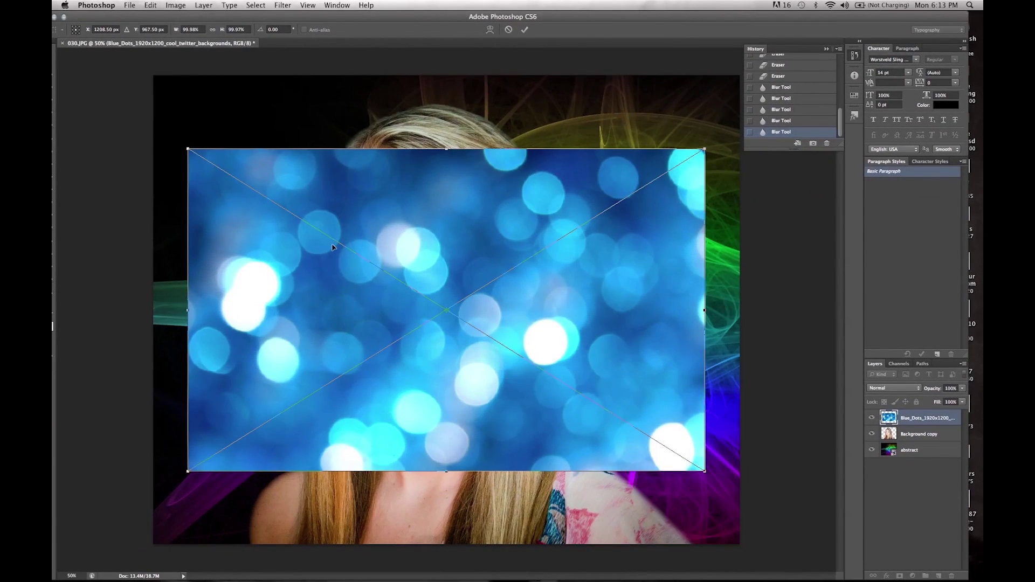
Step: Scale the bokeh image to fill the canvas and move the portrait layer above it
{"action": "left_click_drag", "start_coordinate": [188, 148], "coordinate": [99, 93]}
{"action": "left_click_drag", "start_coordinate": [706, 473], "coordinate": [833, 552]}
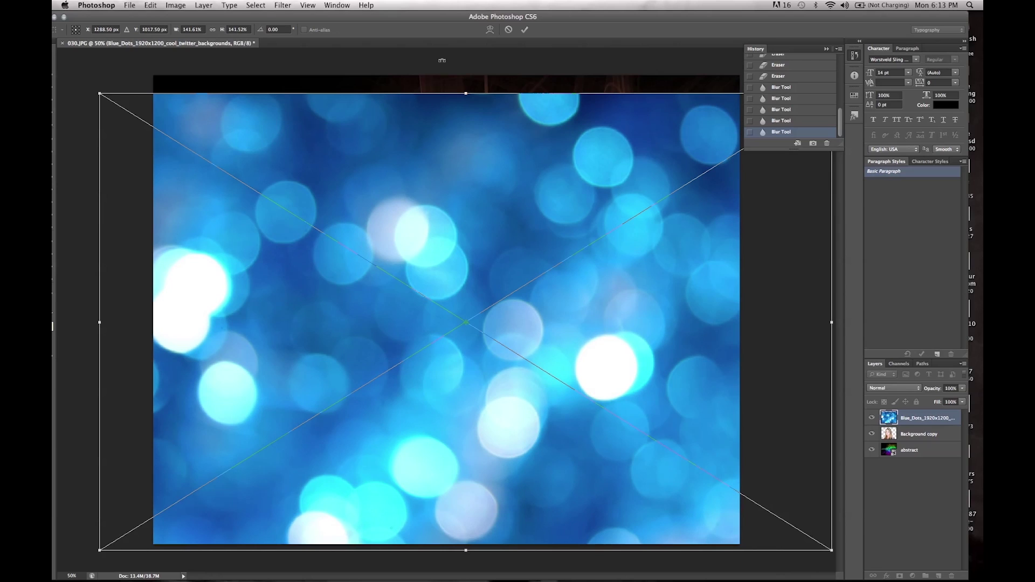
{"action": "left_click_drag", "start_coordinate": [466, 92], "coordinate": [470, 70]}
{"action": "key", "text": "Return"}
{"action": "left_click_drag", "start_coordinate": [906, 435], "coordinate": [903, 414]}
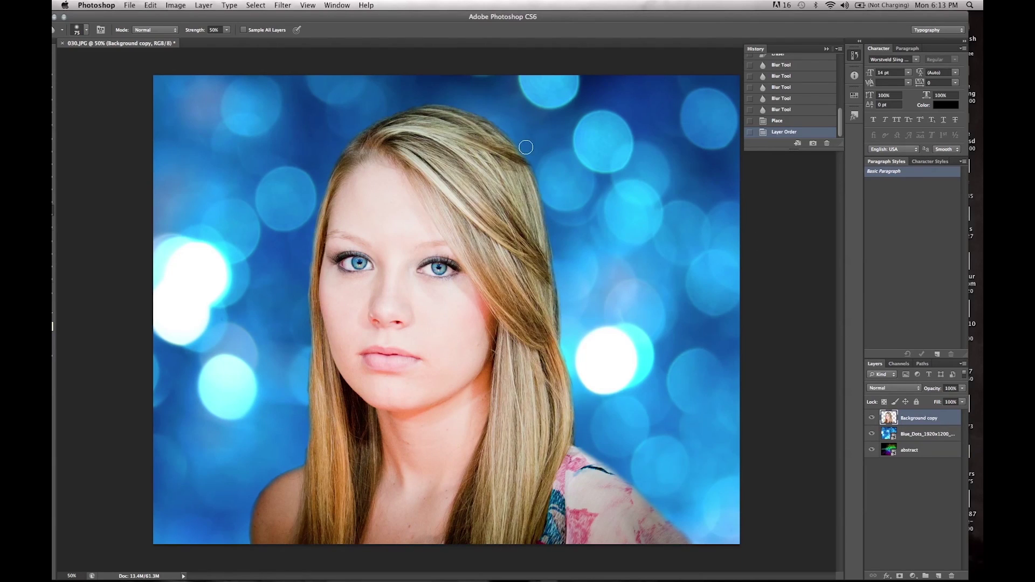
Step: Blur the hair edge, then erase leftover fringe along the shoulder, undoing one stray stroke
{"action": "left_click_drag", "start_coordinate": [556, 221], "coordinate": [412, 59]}
{"action": "left_click_drag", "start_coordinate": [138, 15], "coordinate": [158, 16]}
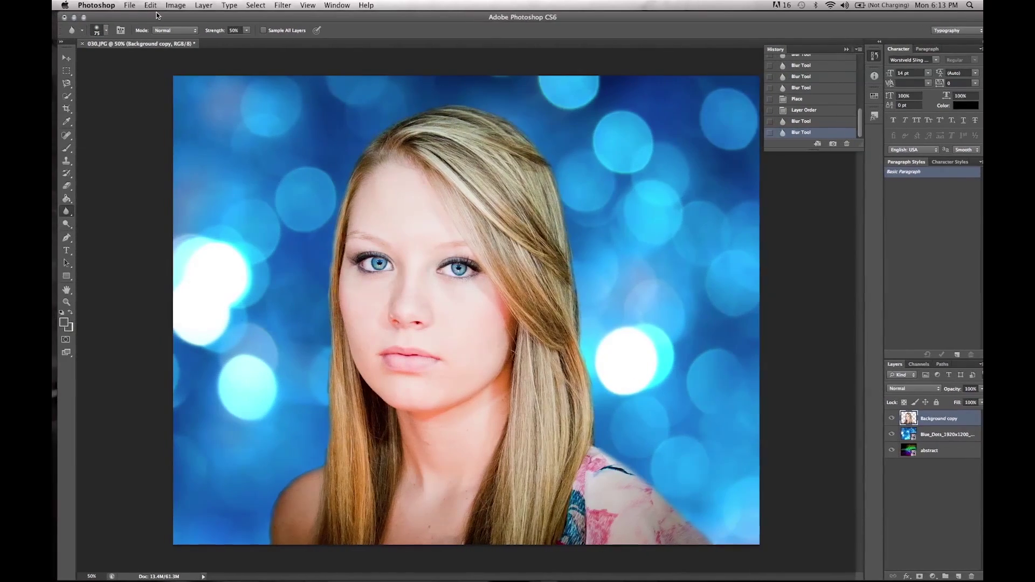
{"action": "left_click", "coordinate": [66, 186]}
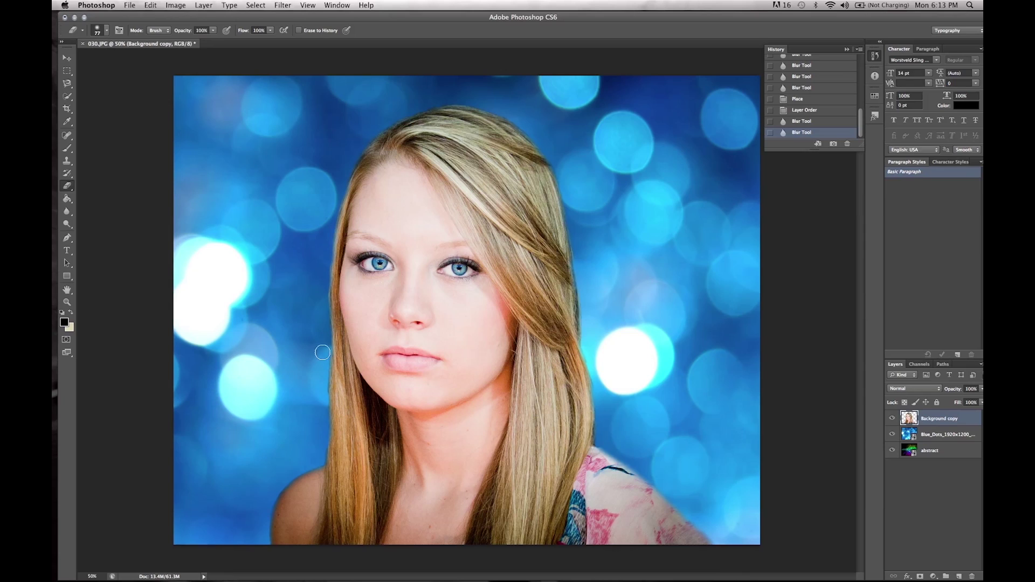
{"action": "left_click_drag", "start_coordinate": [325, 439], "coordinate": [318, 482]}
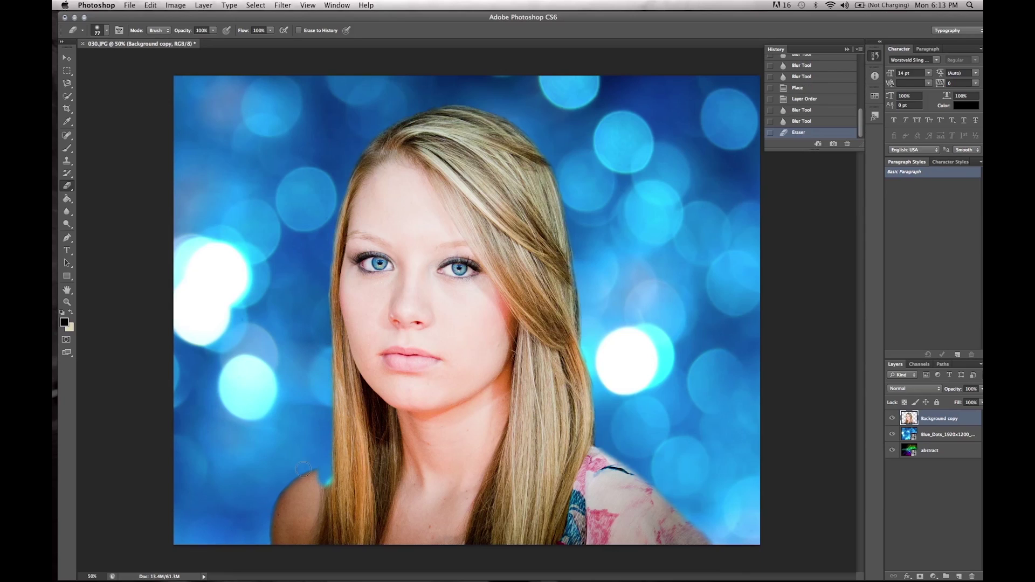
{"action": "key", "text": "super+z"}
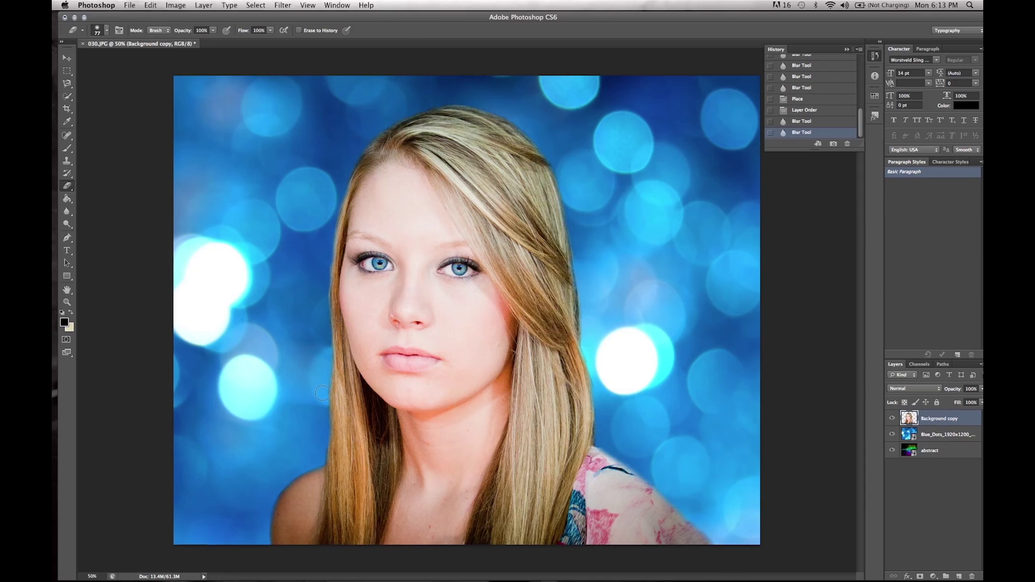
{"action": "left_click", "coordinate": [316, 462]}
{"action": "left_click", "coordinate": [323, 305]}
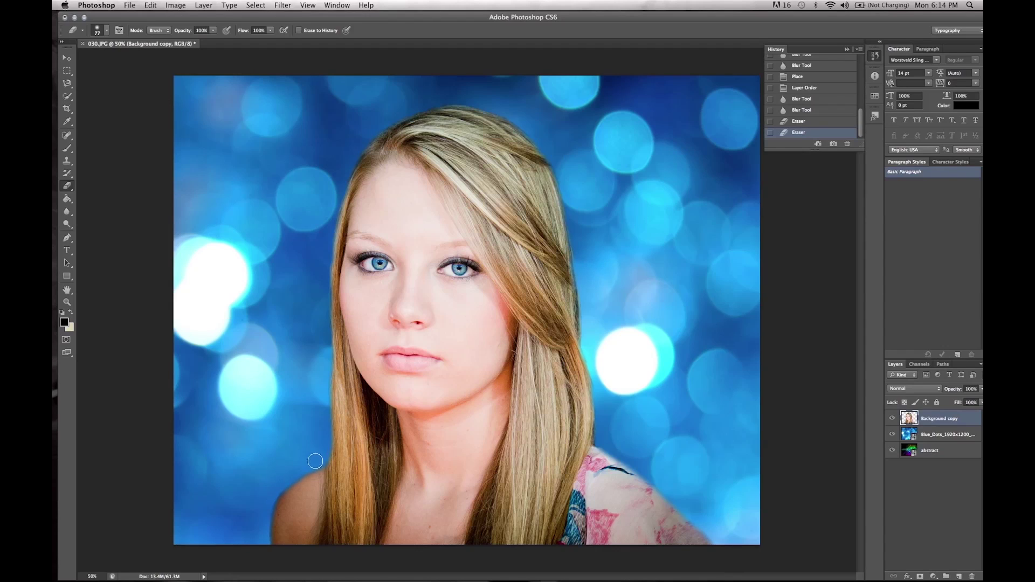
{"action": "left_click_drag", "start_coordinate": [268, 501], "coordinate": [264, 527]}
Step: Apply an Exposure adjustment of +0.38, offset -0.0246 and gamma 0.89 to the portrait
{"action": "left_click", "coordinate": [174, 6]}
{"action": "mouse_move", "coordinate": [181, 35]}
{"action": "left_click", "coordinate": [309, 62]}
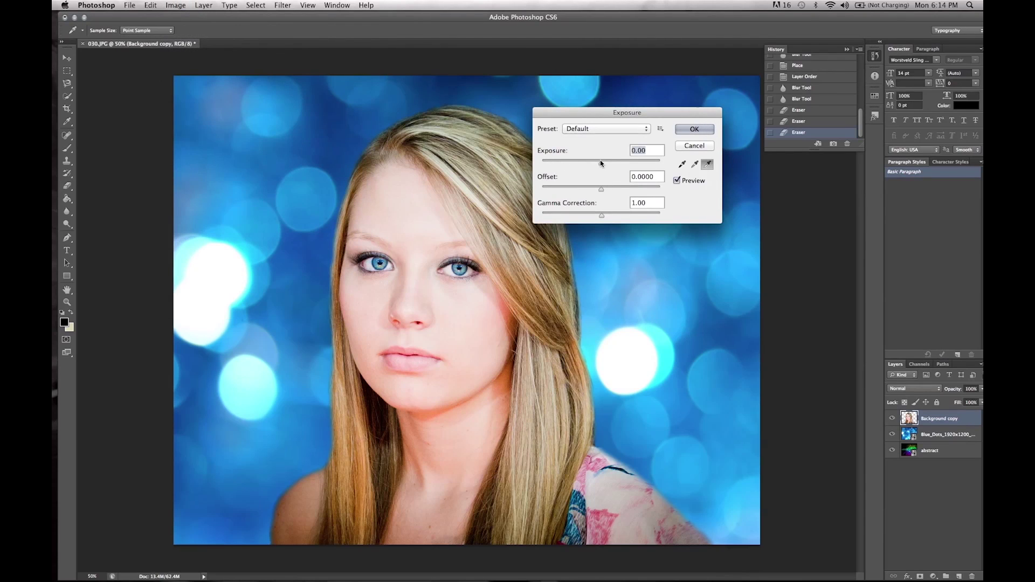
{"action": "left_click", "coordinate": [601, 162]}
{"action": "left_click_drag", "start_coordinate": [603, 163], "coordinate": [604, 163]}
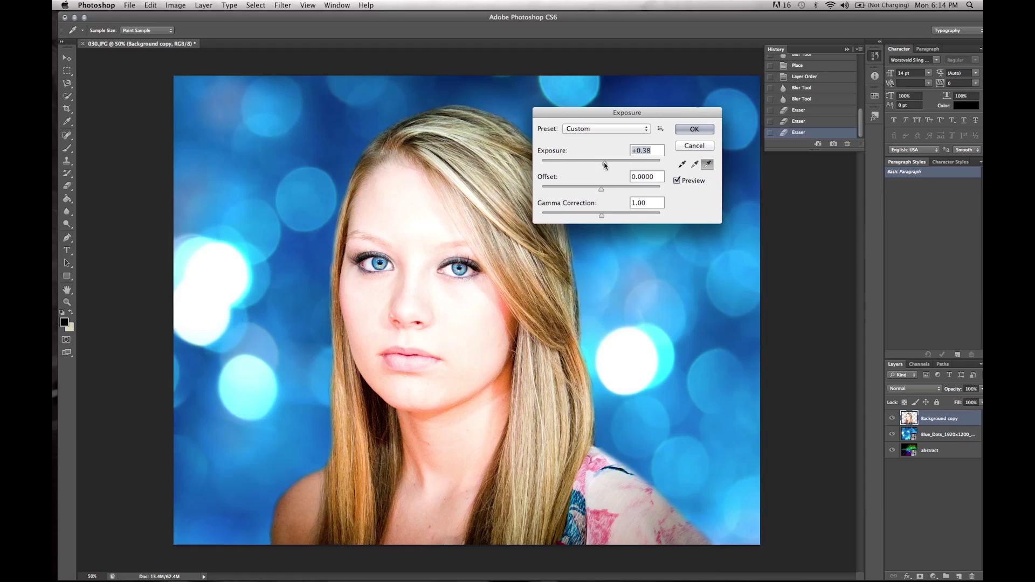
{"action": "left_click_drag", "start_coordinate": [601, 189], "coordinate": [596, 189]}
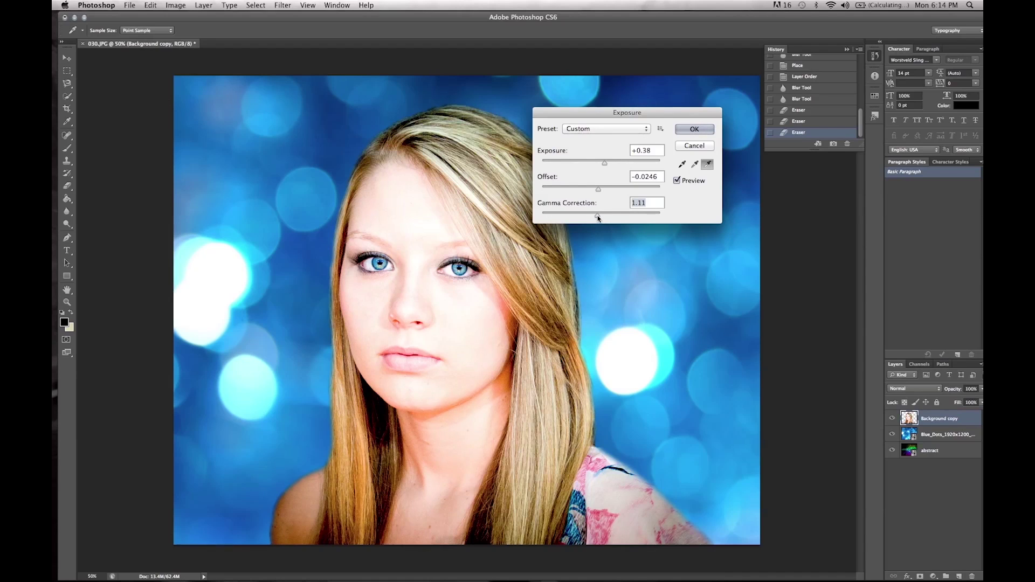
{"action": "left_click_drag", "start_coordinate": [602, 215], "coordinate": [606, 215]}
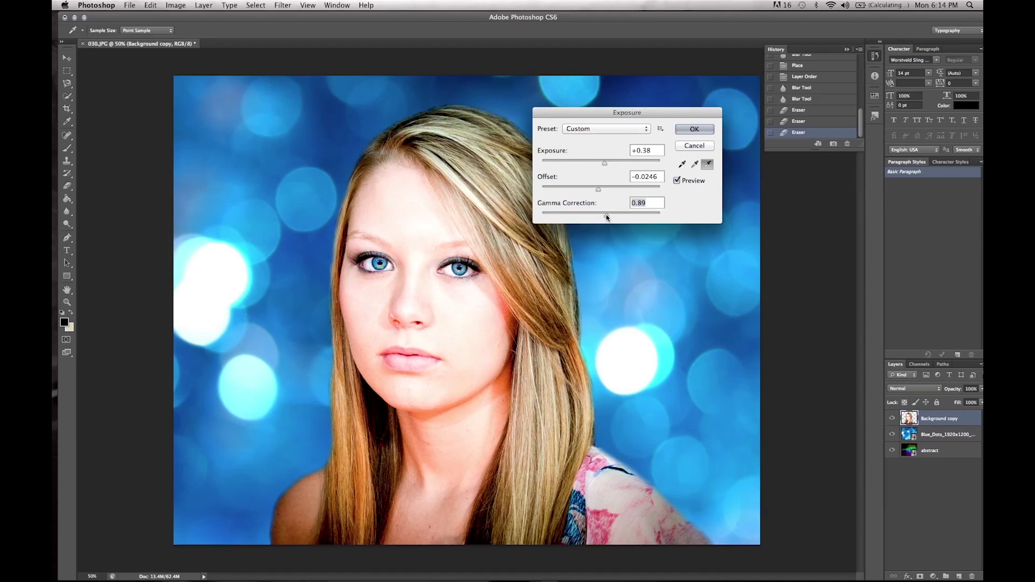
{"action": "left_click", "coordinate": [695, 131]}
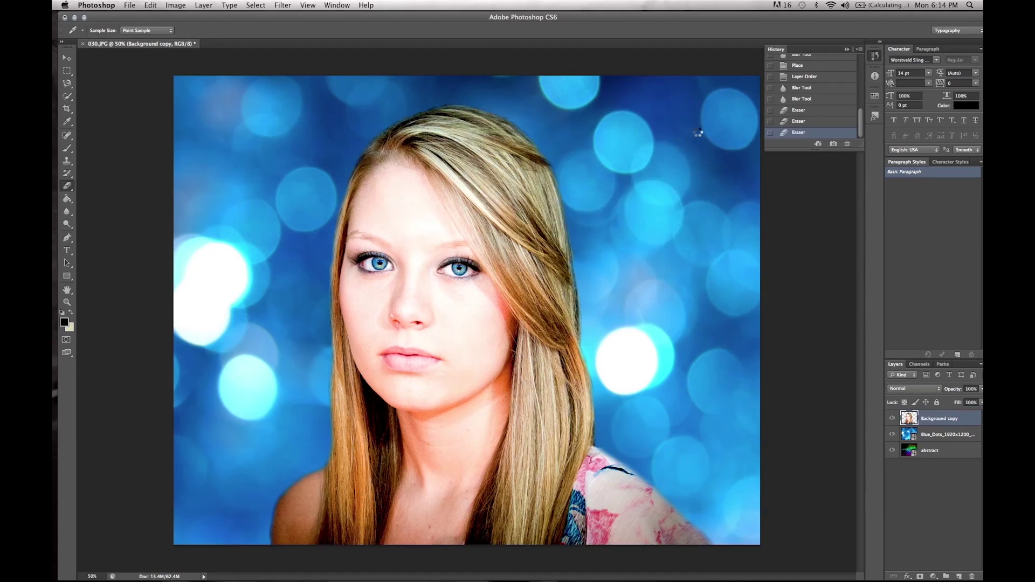